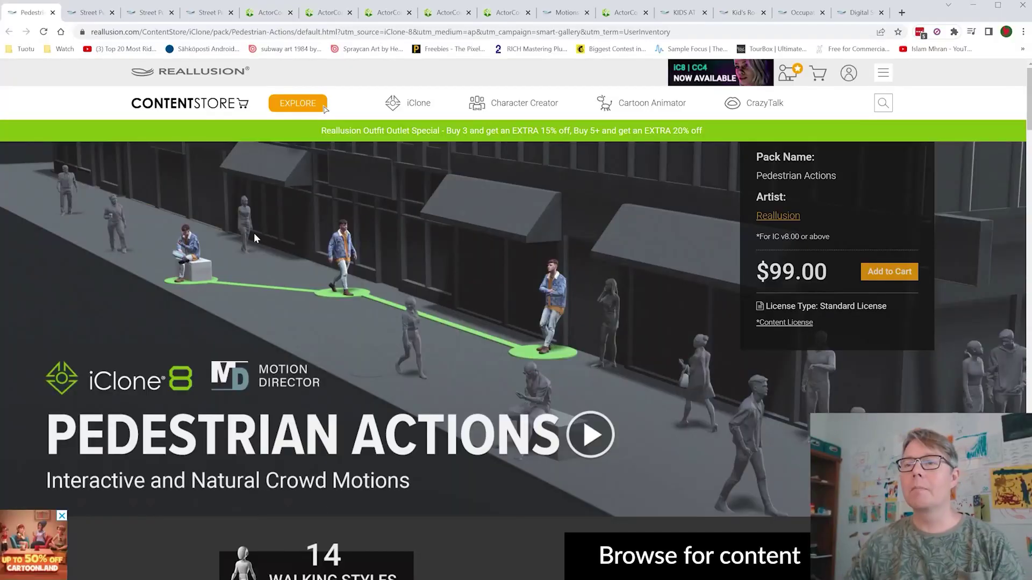
Review the Pedestrian Actions pack page, including its walking styles, manual device control and auto animation sections
{"action": "scroll", "coordinate": [558, 277], "scroll_direction": "down", "scroll_amount": 10}
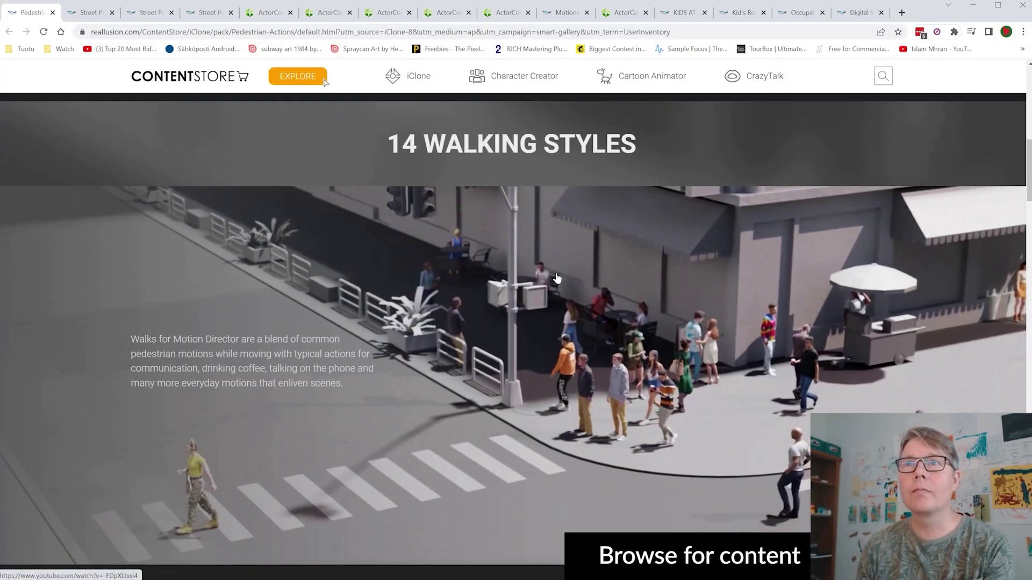
{"action": "scroll", "coordinate": [563, 257], "scroll_direction": "down", "scroll_amount": 8}
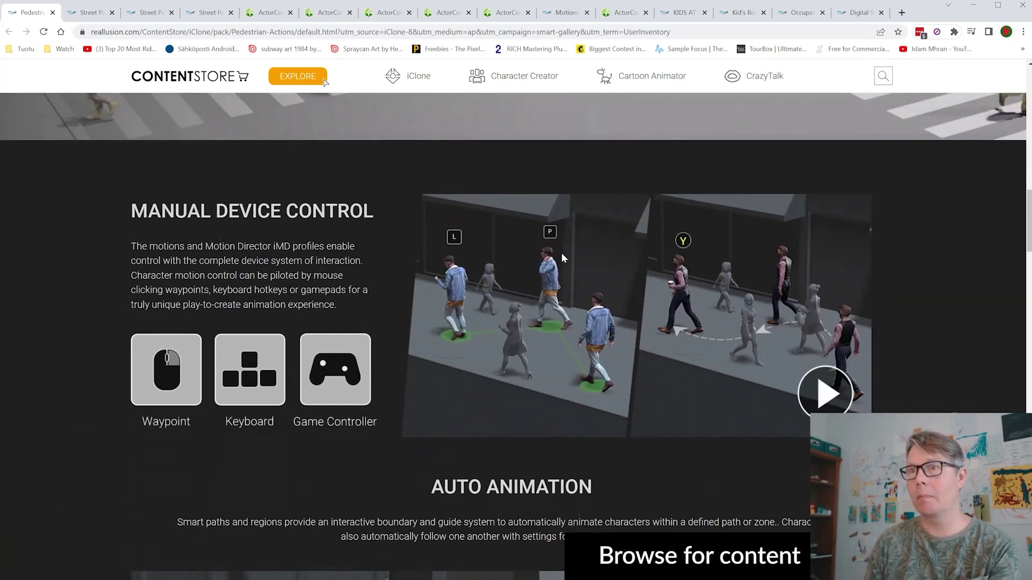
{"action": "scroll", "coordinate": [561, 252], "scroll_direction": "down", "scroll_amount": 5}
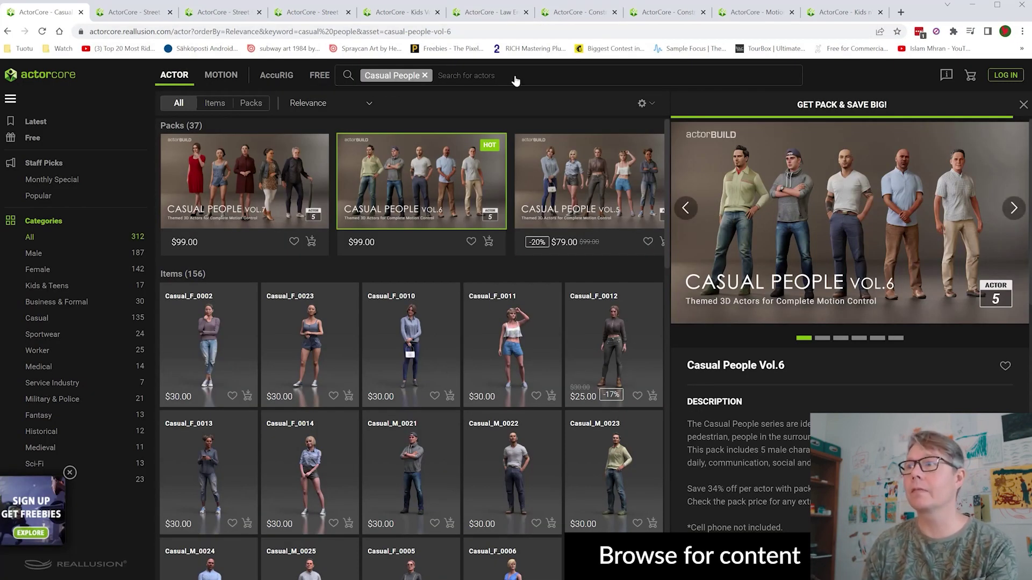
Look through the open ActorCore pages for the Street People and Kids packs, and view the Kid_M_0004 actor
{"action": "left_click", "coordinate": [137, 16]}
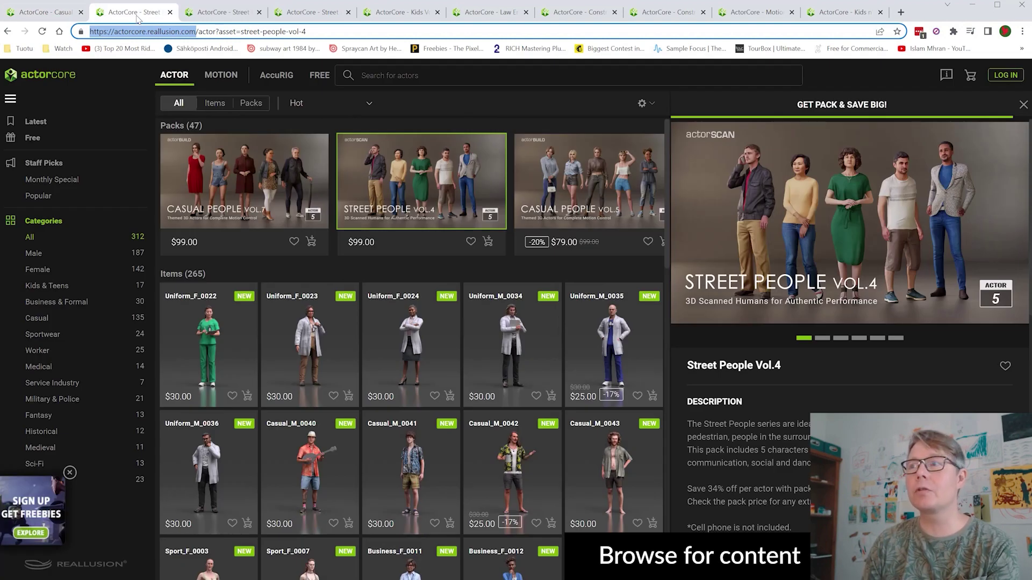
{"action": "left_click", "coordinate": [226, 12]}
{"action": "left_click", "coordinate": [317, 13]}
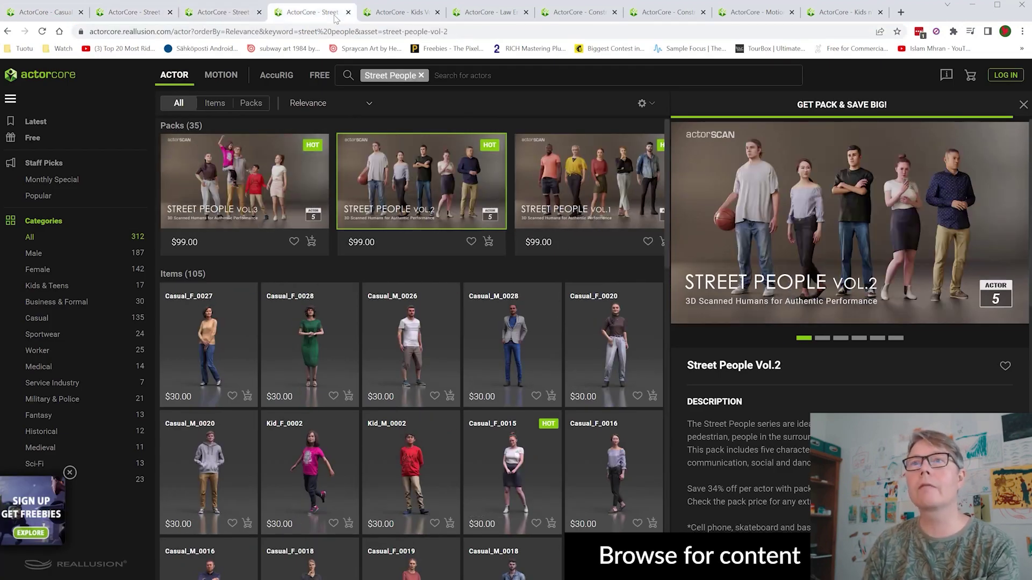
{"action": "left_click", "coordinate": [414, 22]}
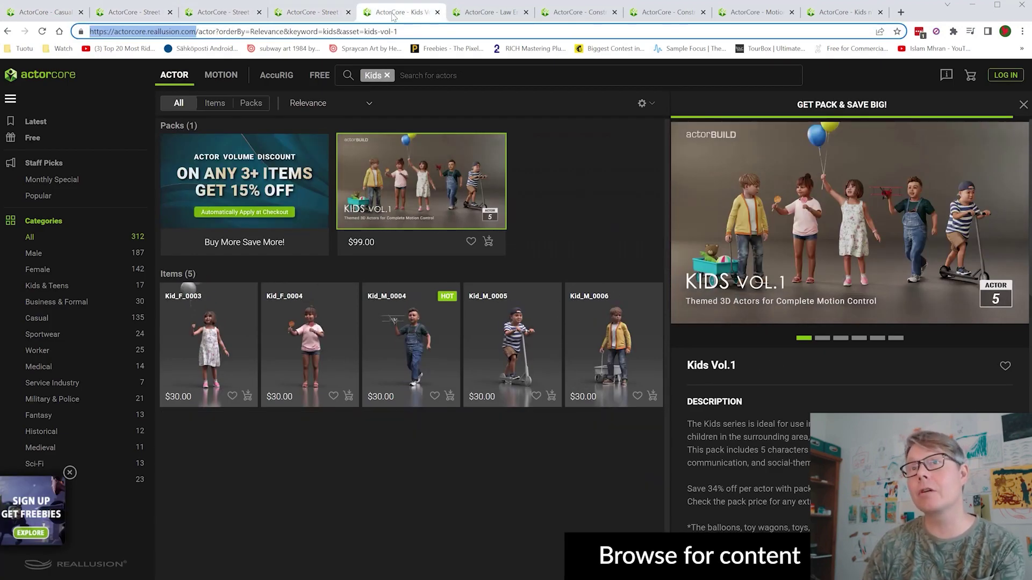
{"action": "left_click", "coordinate": [411, 350]}
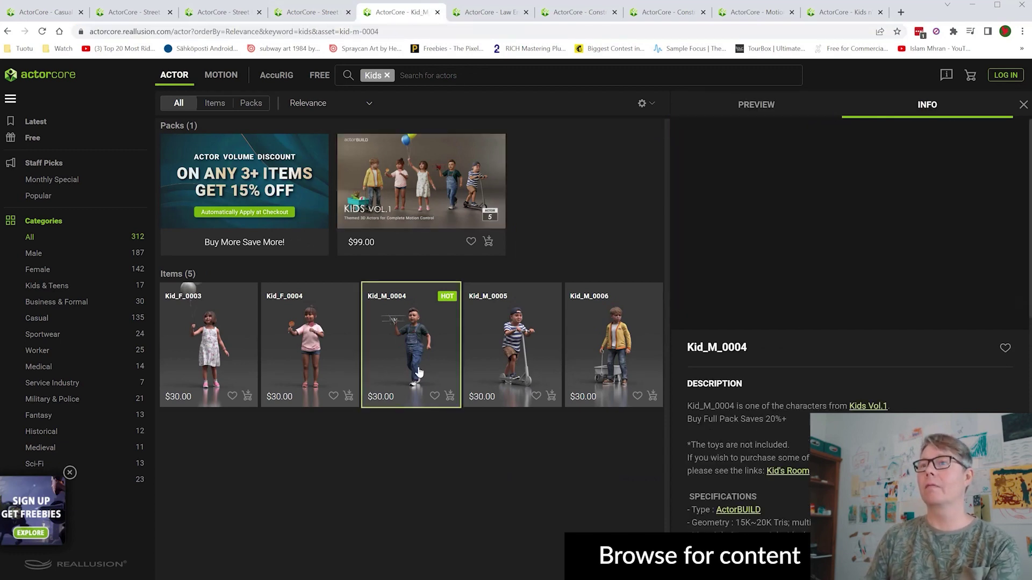
Look through the law enforcement and construction worker actor packs, and view the Uniform_M_0030 actor
{"action": "left_click", "coordinate": [490, 17]}
{"action": "left_click", "coordinate": [594, 20]}
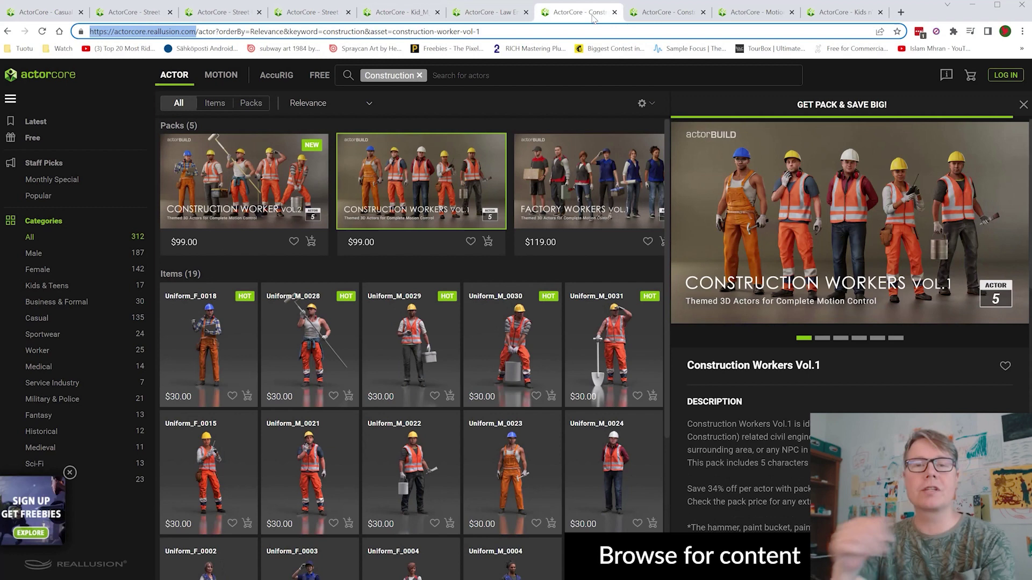
{"action": "left_click", "coordinate": [665, 16]}
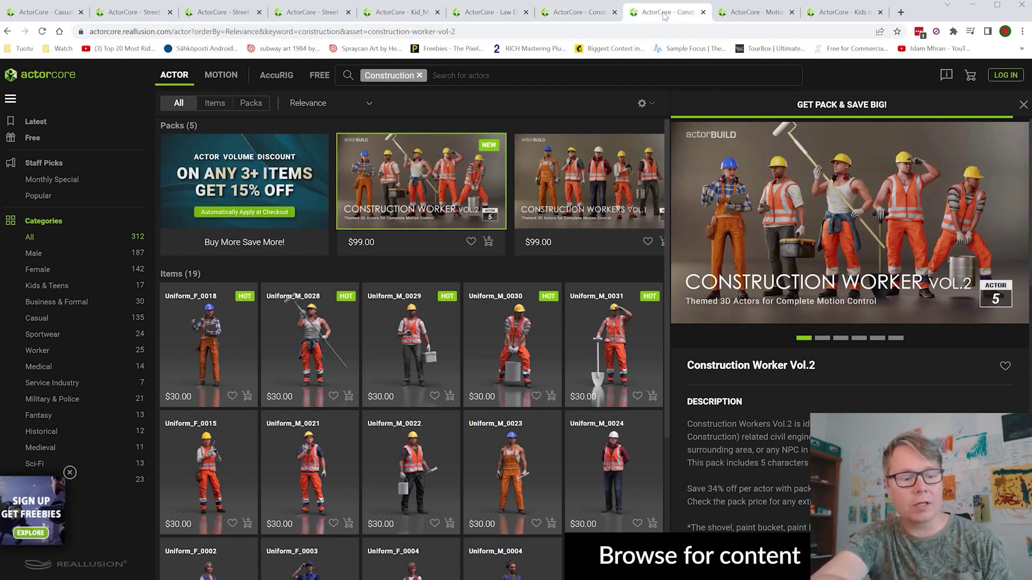
{"action": "left_click", "coordinate": [487, 323]}
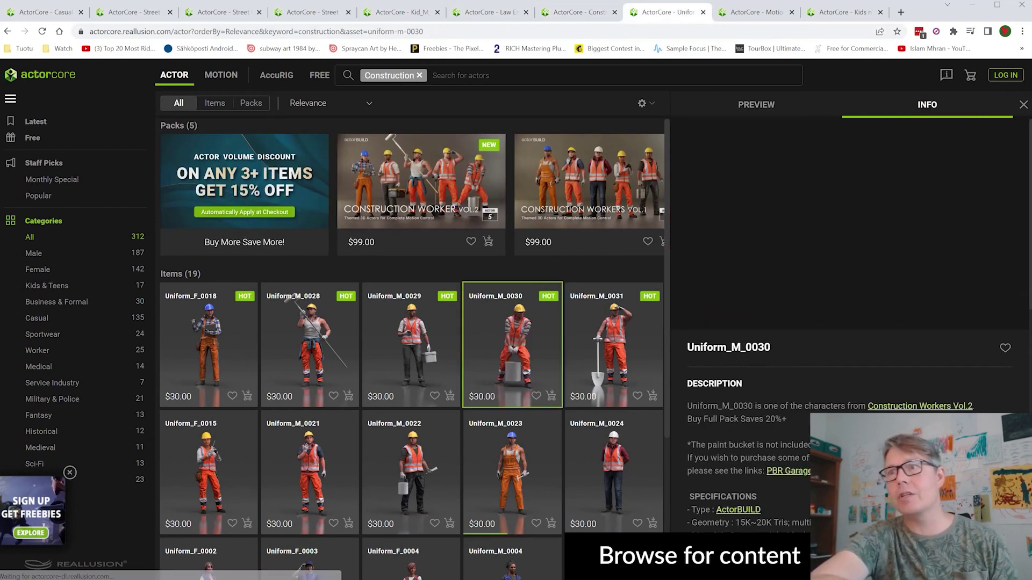
Browse the Motions for Construction pack and preview the Drill Floor motion
{"action": "left_click", "coordinate": [762, 16]}
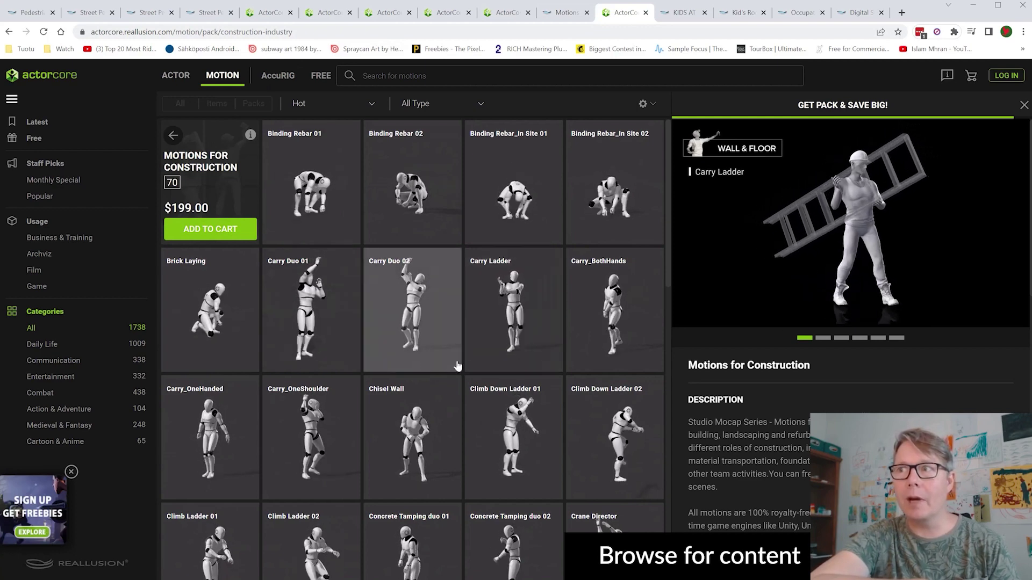
{"action": "scroll", "coordinate": [460, 367], "scroll_direction": "down", "scroll_amount": 6}
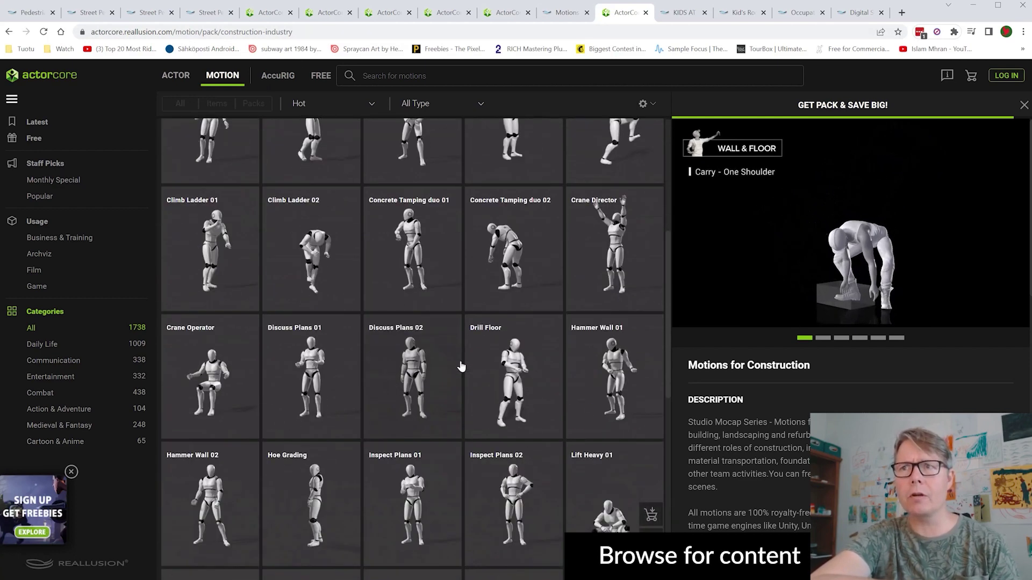
{"action": "left_click", "coordinate": [486, 368]}
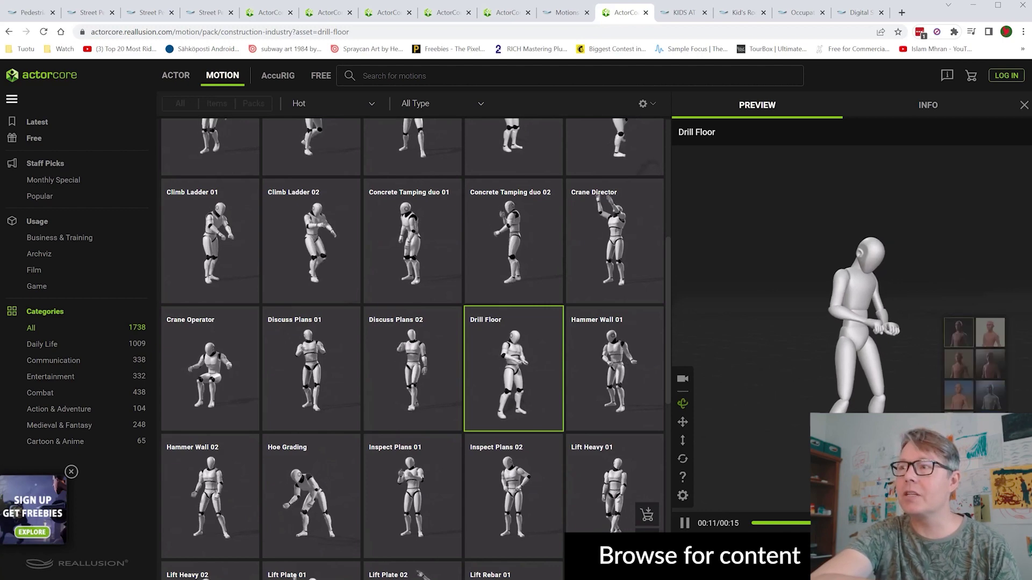
{"action": "left_click", "coordinate": [992, 397]}
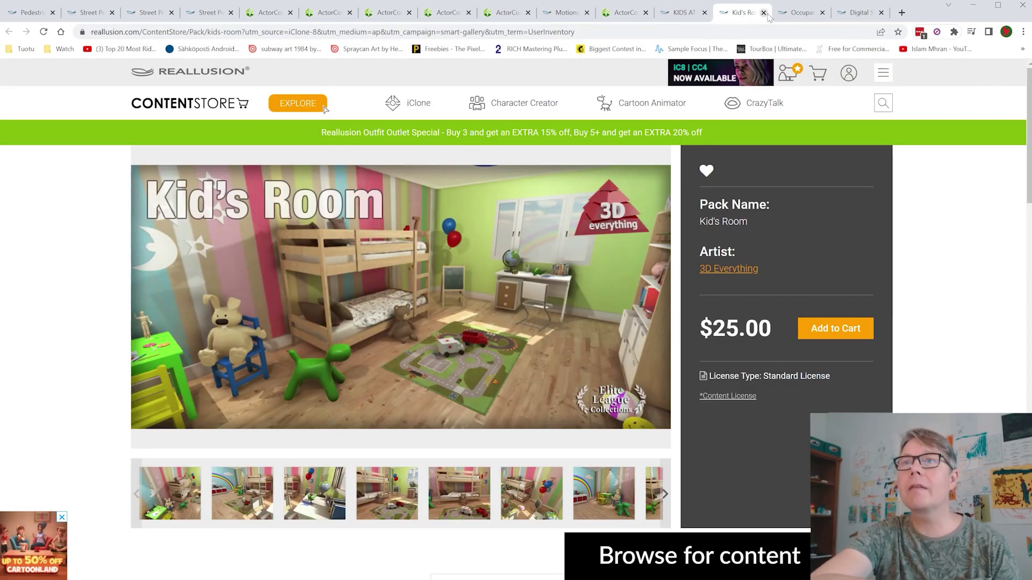
Review the Digital Soul 100+ pack page and its facial performance categories
{"action": "left_click", "coordinate": [790, 17]}
{"action": "left_click", "coordinate": [858, 15]}
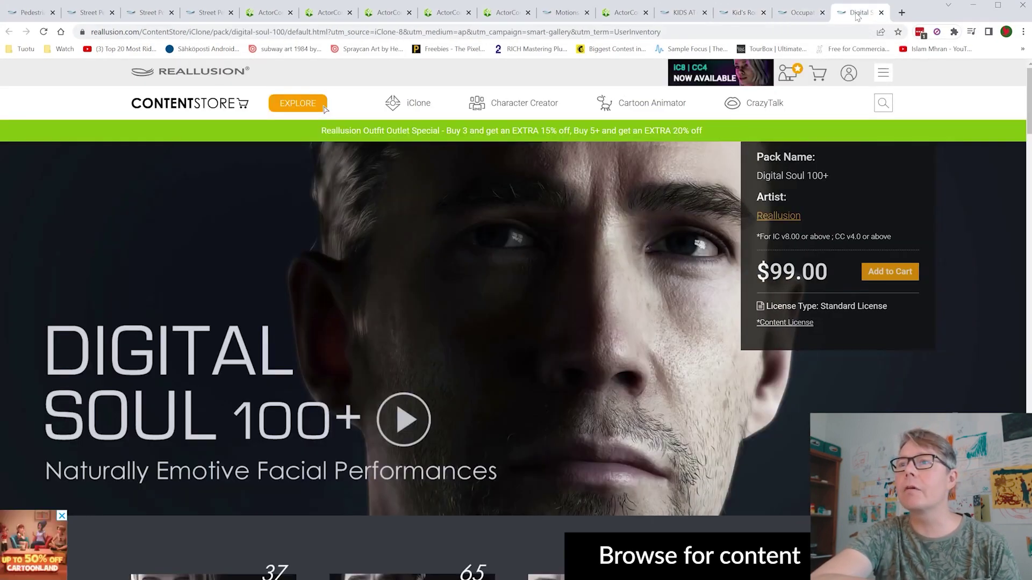
{"action": "scroll", "coordinate": [270, 473], "scroll_direction": "down", "scroll_amount": 6}
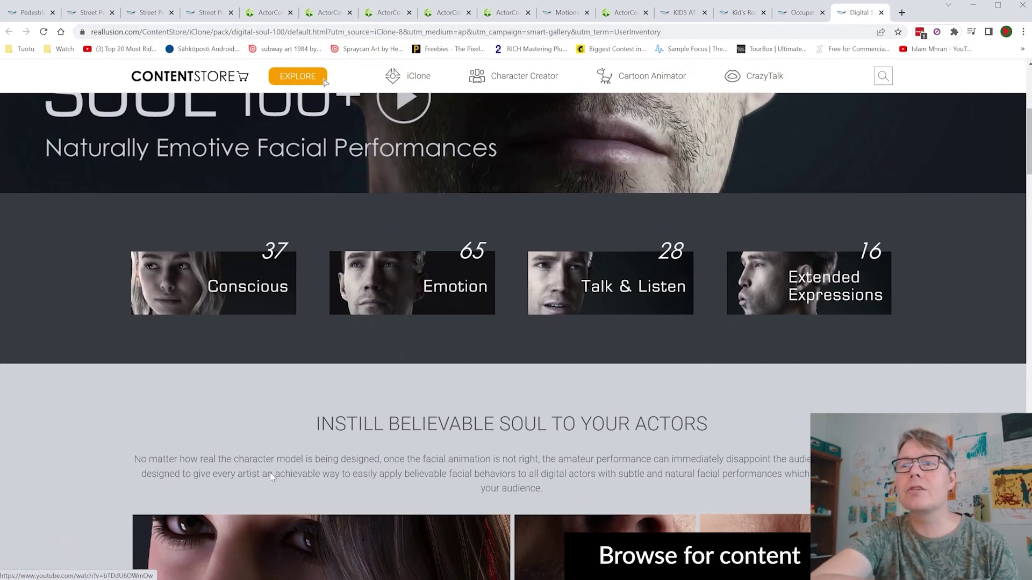
{"action": "scroll", "coordinate": [270, 473], "scroll_direction": "down", "scroll_amount": 5}
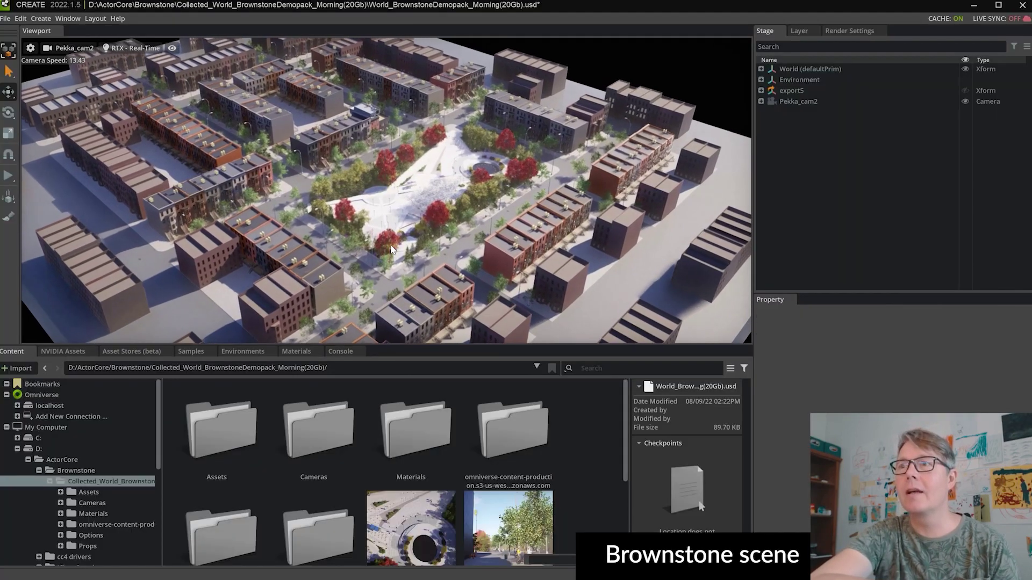
Inspect the Brownstone scene and its street-level geometry in Omniverse Create
{"action": "right_click_drag", "start_coordinate": [390, 248], "coordinate": [447, 243]}
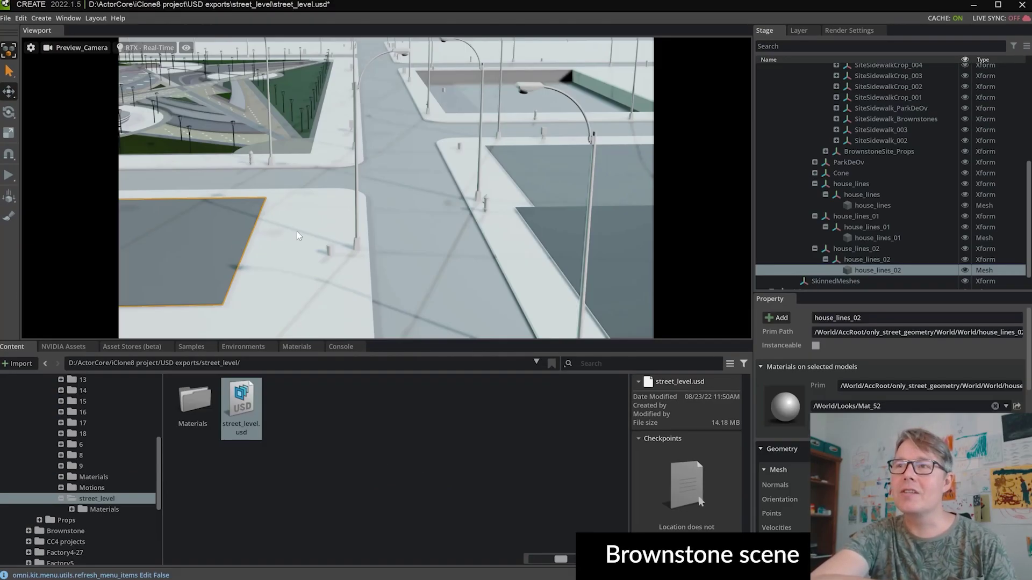
{"action": "right_click_drag", "start_coordinate": [296, 231], "coordinate": [331, 229]}
{"action": "right_click_drag", "start_coordinate": [385, 269], "coordinate": [309, 264]}
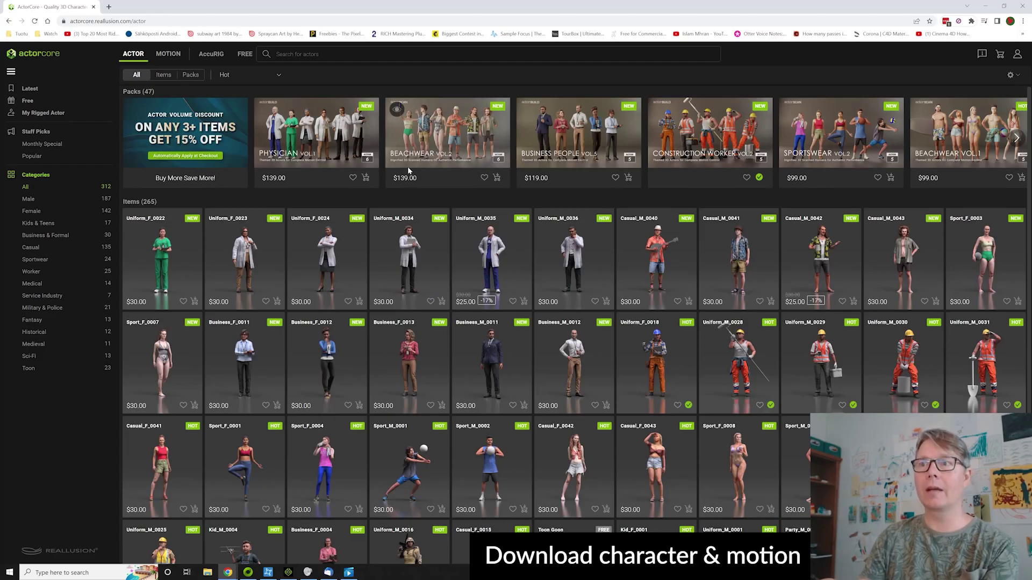
Download the free Party_M_0001 actor from ActorCore for iClone/Character Creator and install it in iClone
{"action": "scroll", "coordinate": [408, 167], "scroll_direction": "down", "scroll_amount": 3}
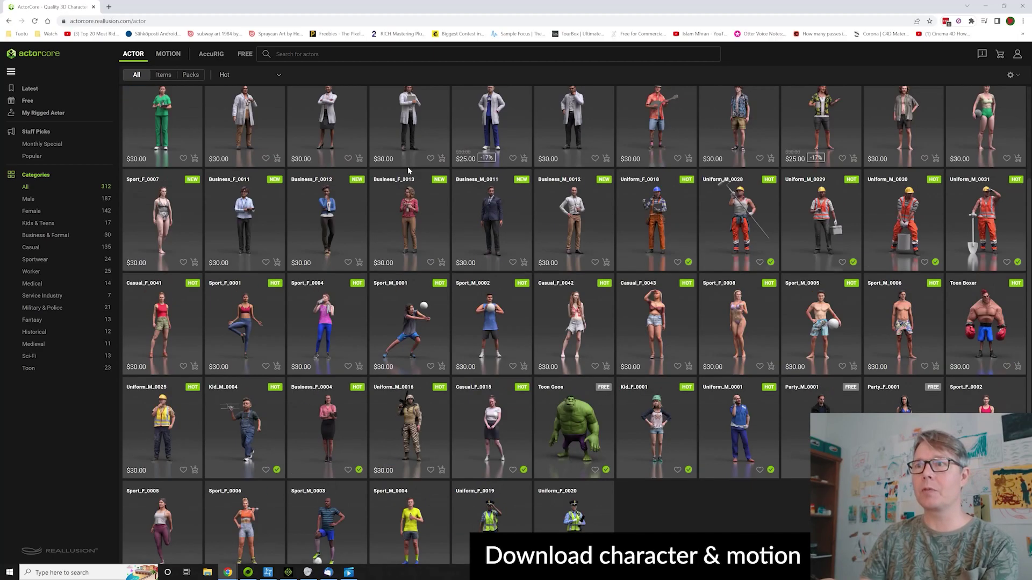
{"action": "left_click", "coordinate": [795, 376]}
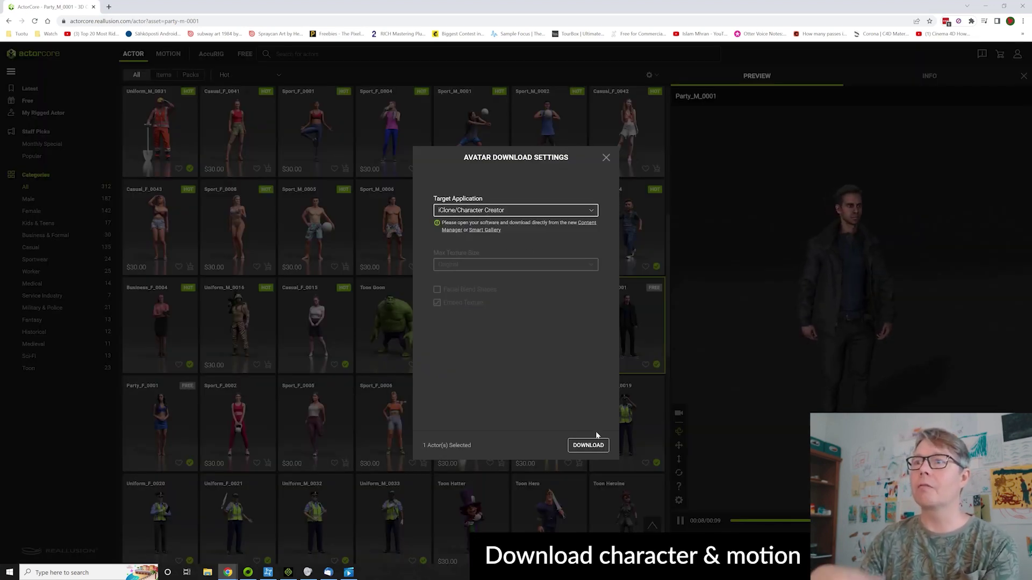
{"action": "left_click", "coordinate": [588, 446]}
{"action": "left_click", "coordinate": [289, 573]}
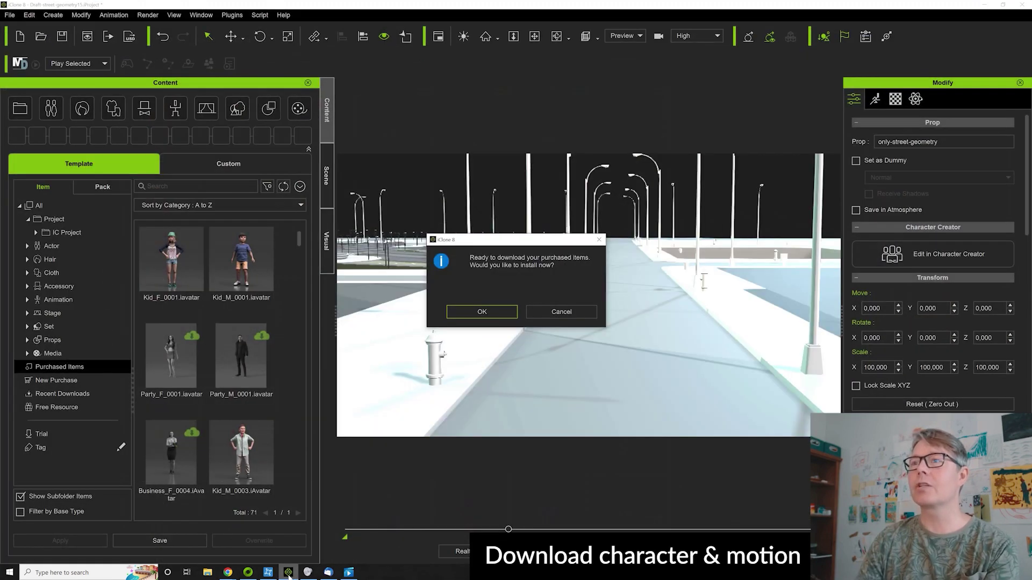
{"action": "left_click", "coordinate": [482, 312]}
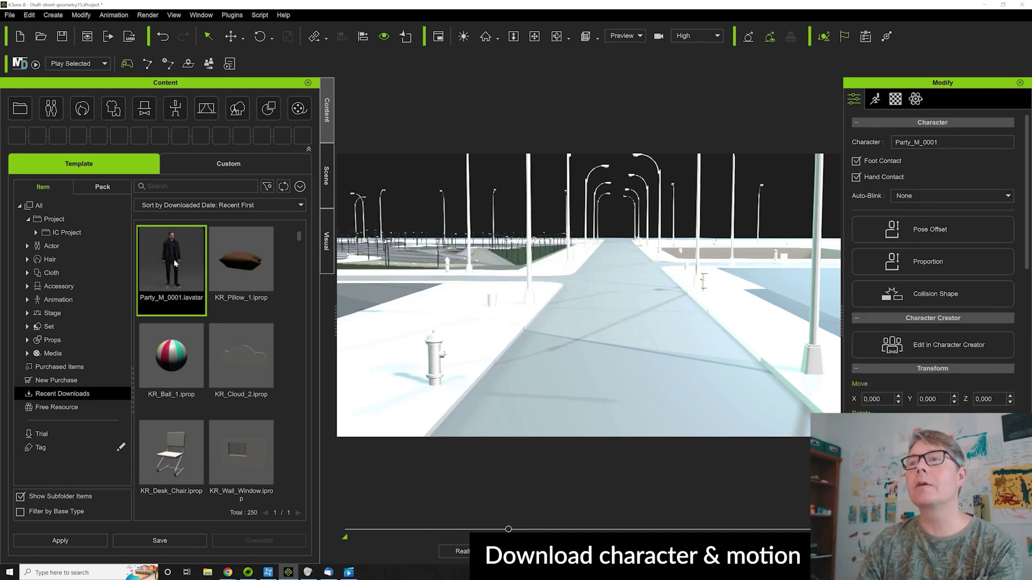
Undo the first placement of Party_M_0001, then place the avatar on the sidewalk at about X -5357, Y -7033
{"action": "left_click", "coordinate": [556, 38]}
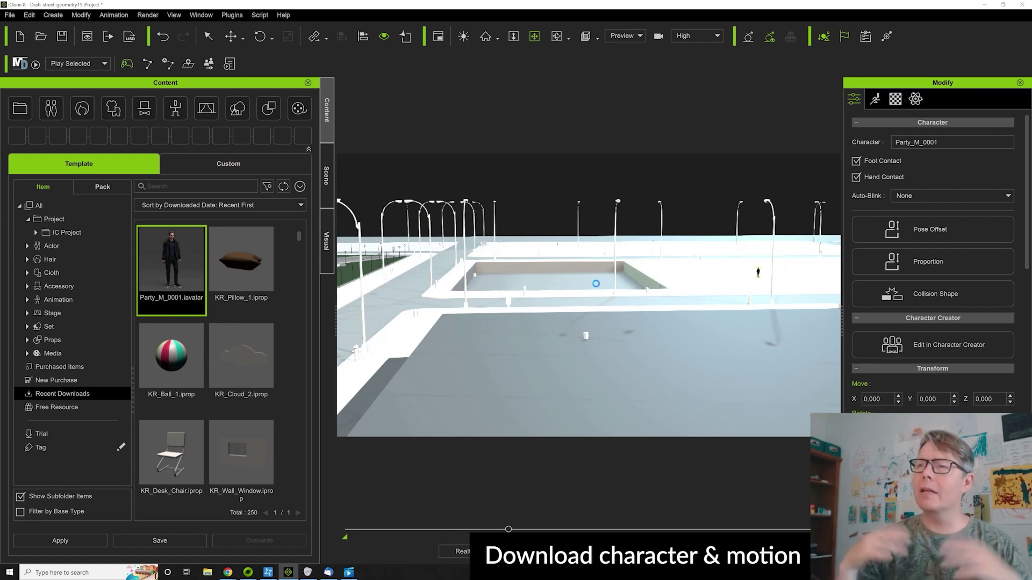
{"action": "key", "text": "ctrl+z"}
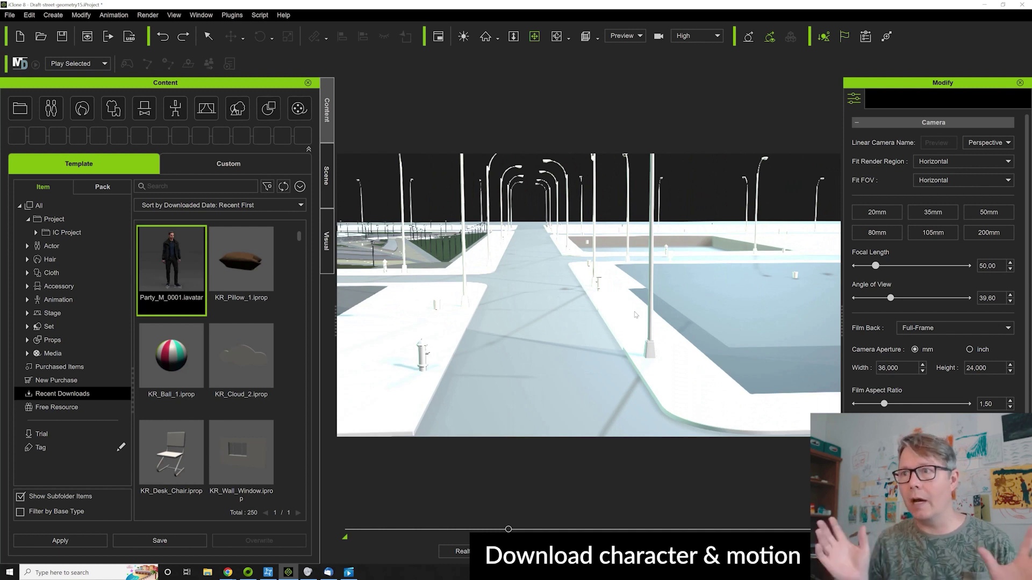
{"action": "left_click_drag", "start_coordinate": [635, 315], "coordinate": [619, 312]}
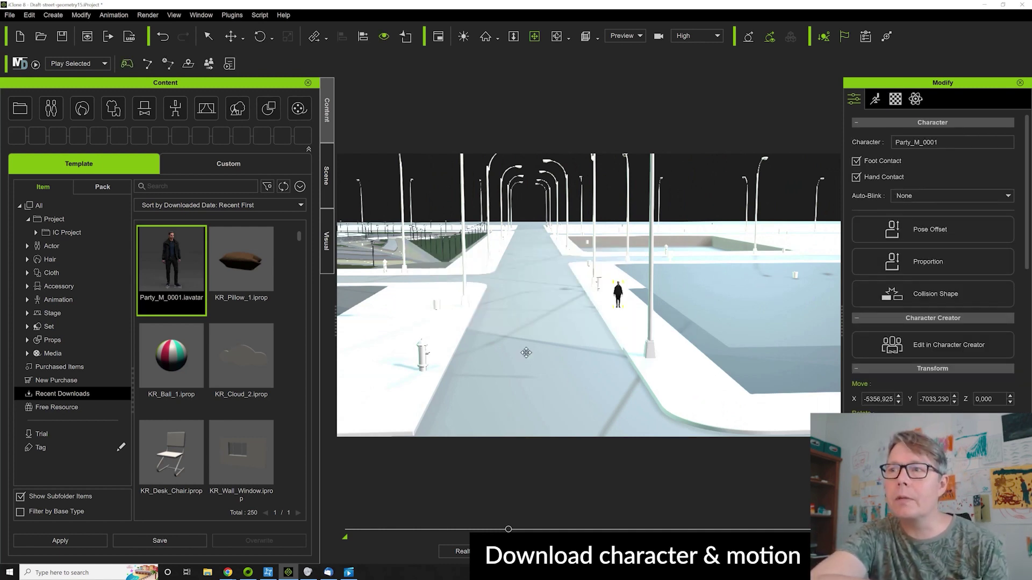
{"action": "key", "text": "z"}
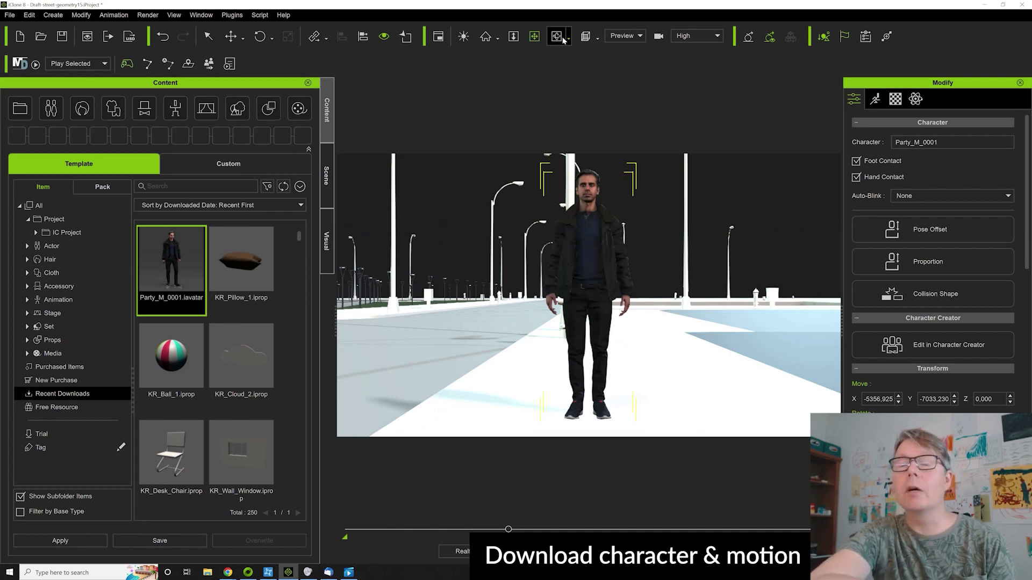
{"action": "left_click_drag", "start_coordinate": [644, 273], "coordinate": [652, 330]}
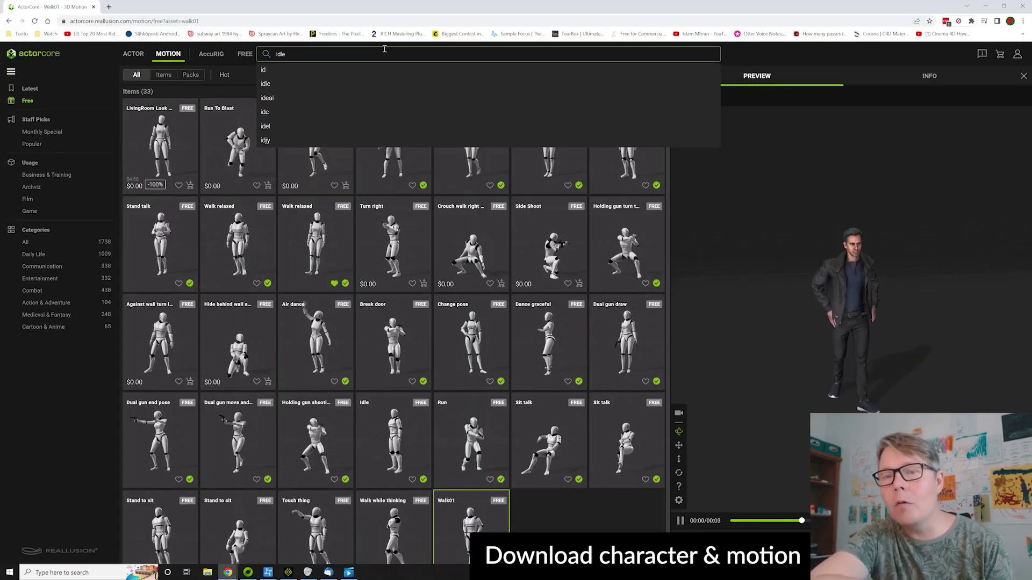
Search ActorCore's free motions for "idle" and preview the third Idle motion on the character
{"action": "key", "text": "Return"}
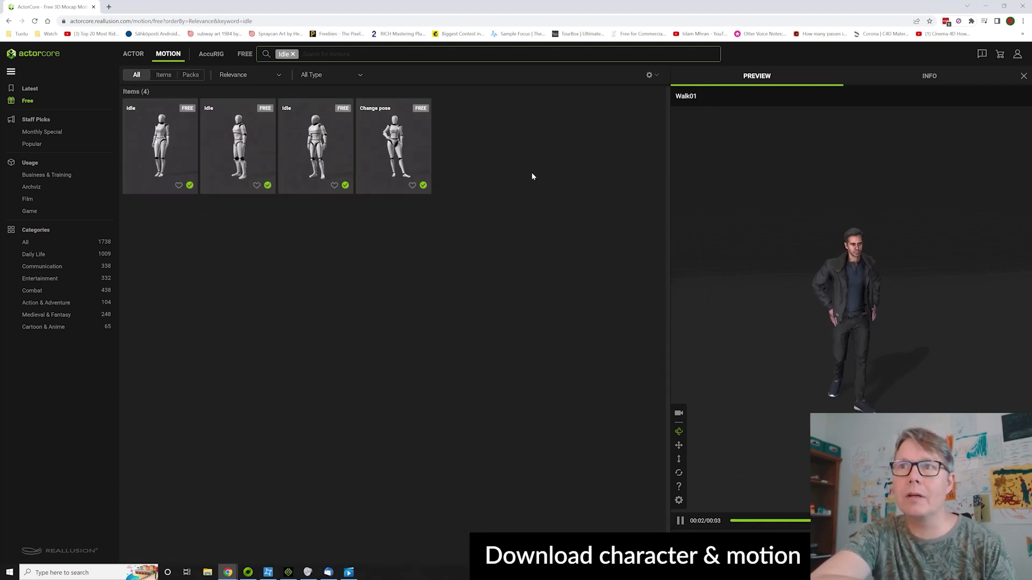
{"action": "left_click", "coordinate": [316, 145]}
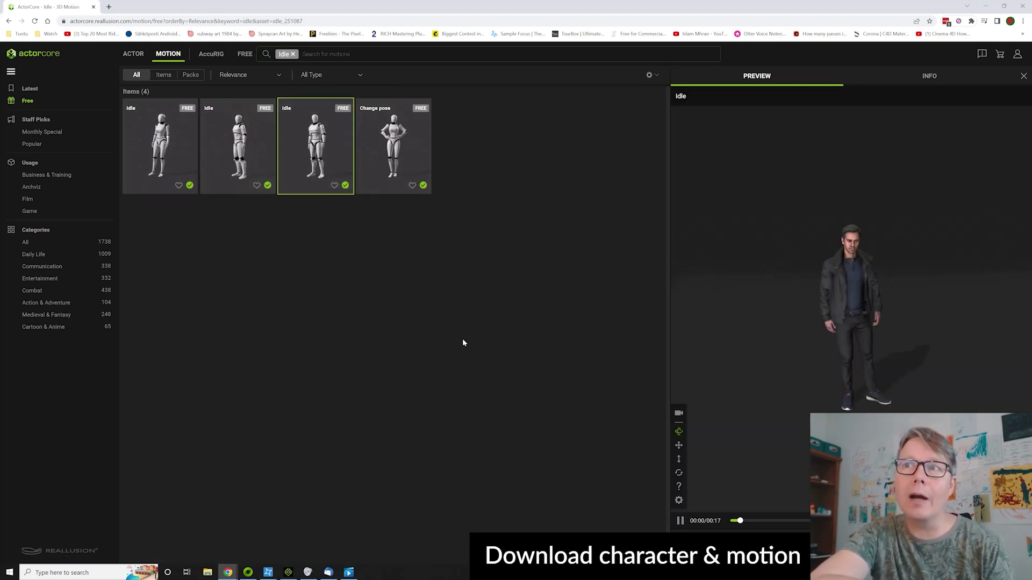
{"action": "left_click_drag", "start_coordinate": [937, 387], "coordinate": [862, 342]}
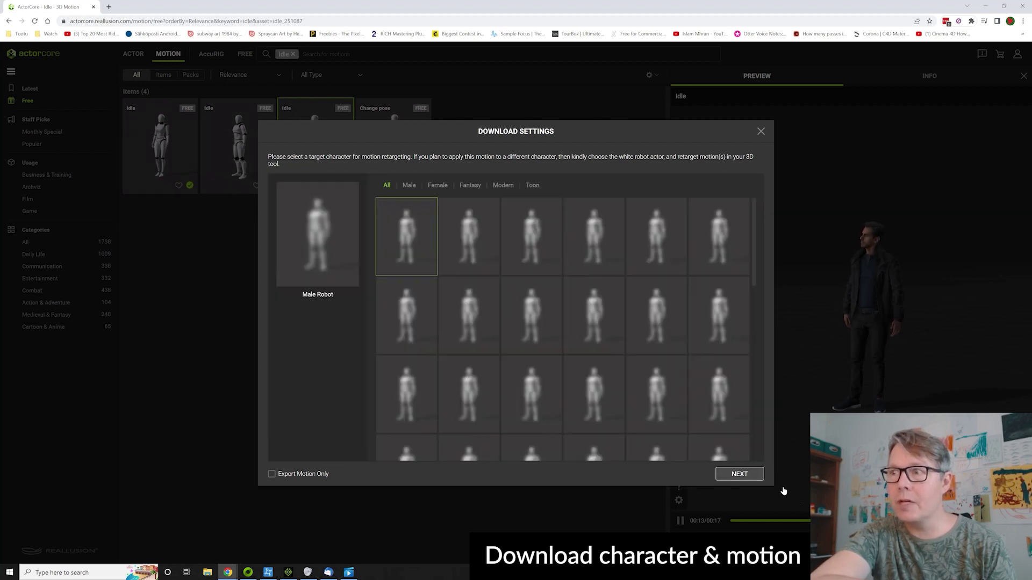
Download the Idle motion with Party_M_0001 as the male target character and iClone/Character Creator as the target application
{"action": "left_click", "coordinate": [409, 186]}
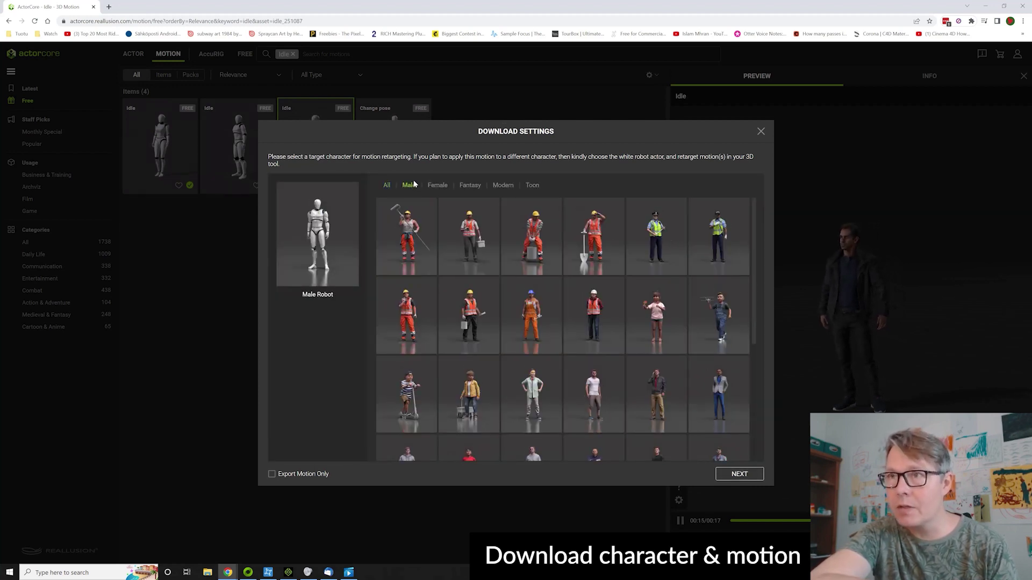
{"action": "left_click_drag", "start_coordinate": [754, 257], "coordinate": [756, 393]}
{"action": "left_click", "coordinate": [587, 416]}
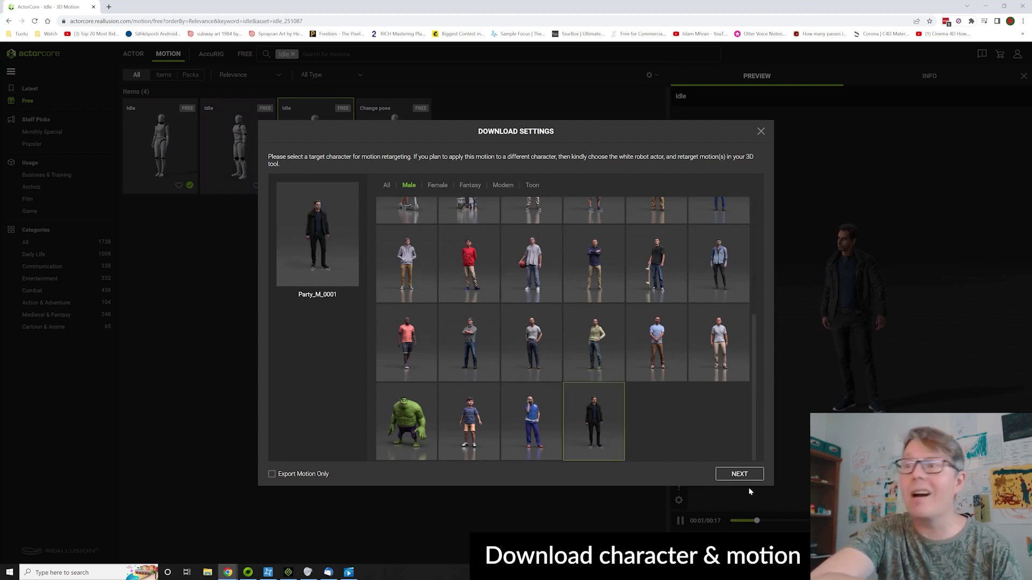
{"action": "left_click", "coordinate": [739, 475]}
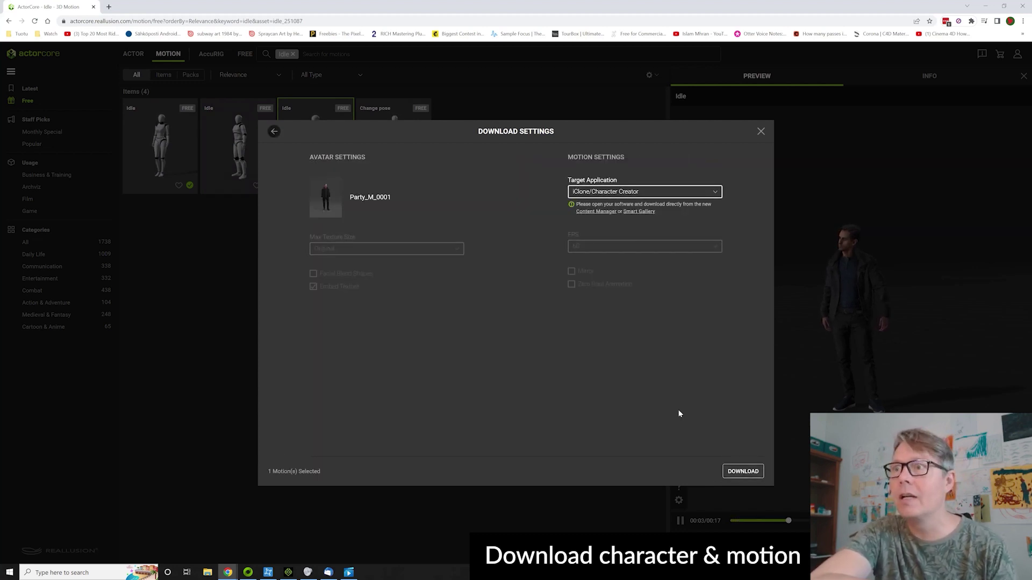
{"action": "left_click", "coordinate": [743, 471]}
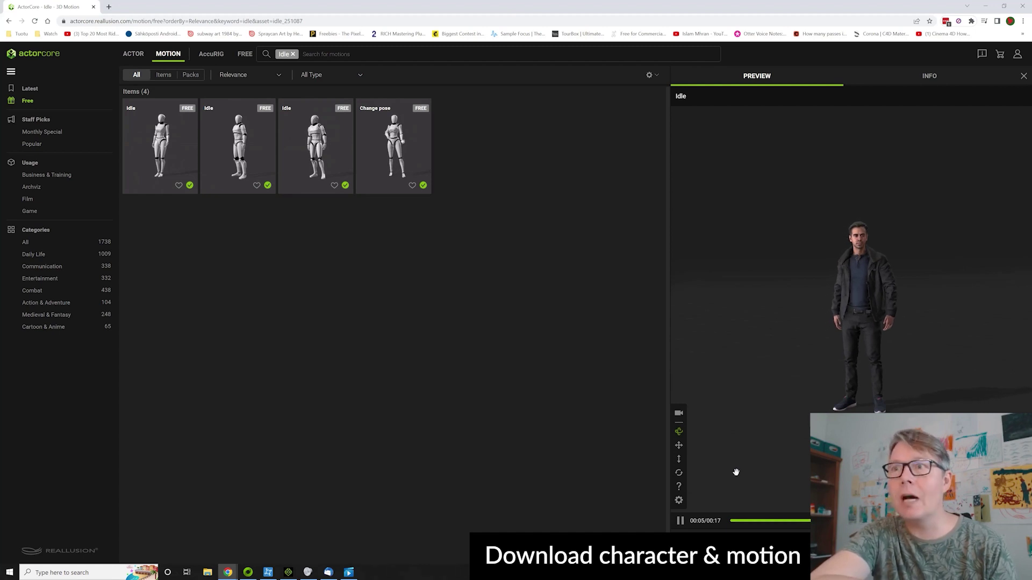
Switch to iClone, apply the downloaded Idle motion to Party_M_0001, and preview it from early in the timeline
{"action": "left_click", "coordinate": [288, 573]}
{"action": "left_click", "coordinate": [501, 312]}
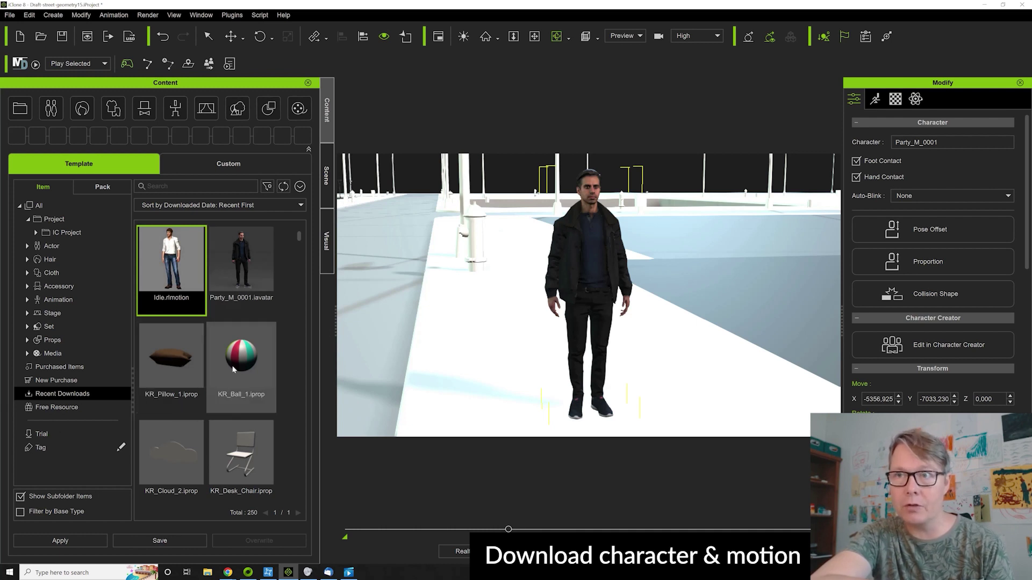
{"action": "double_click", "coordinate": [172, 263]}
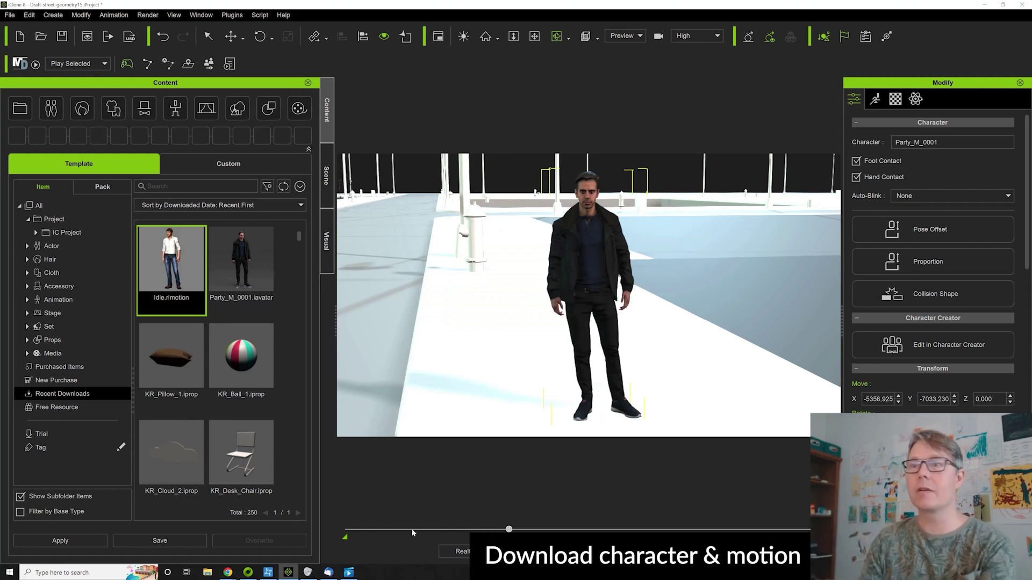
{"action": "left_click", "coordinate": [373, 529]}
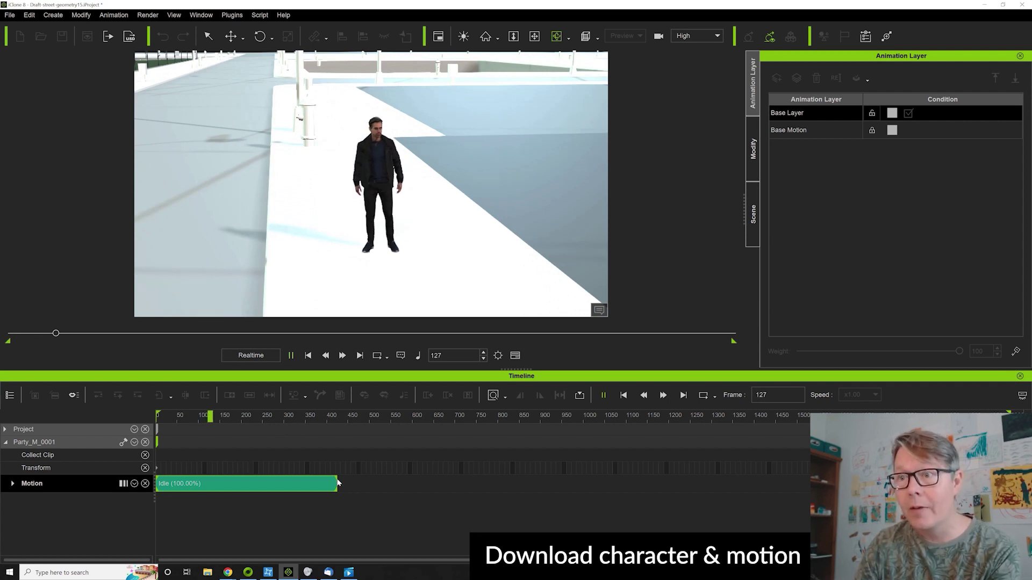
Extend the end of the Idle clip on Party_M_0001's Motion track so it loops past frame 1500
{"action": "left_click", "coordinate": [330, 484]}
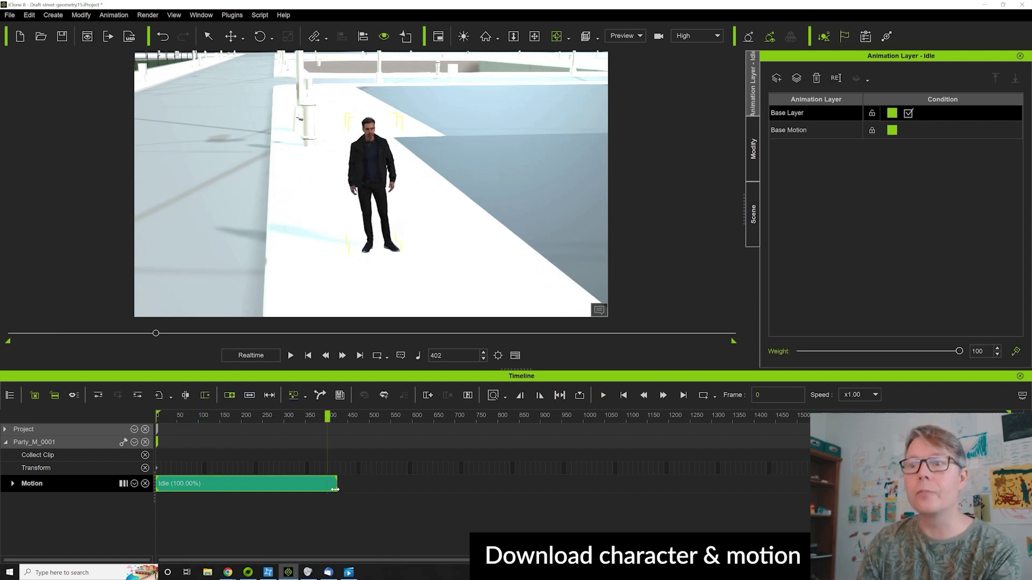
{"action": "scroll", "coordinate": [484, 457], "scroll_direction": "right", "scroll_amount": 1}
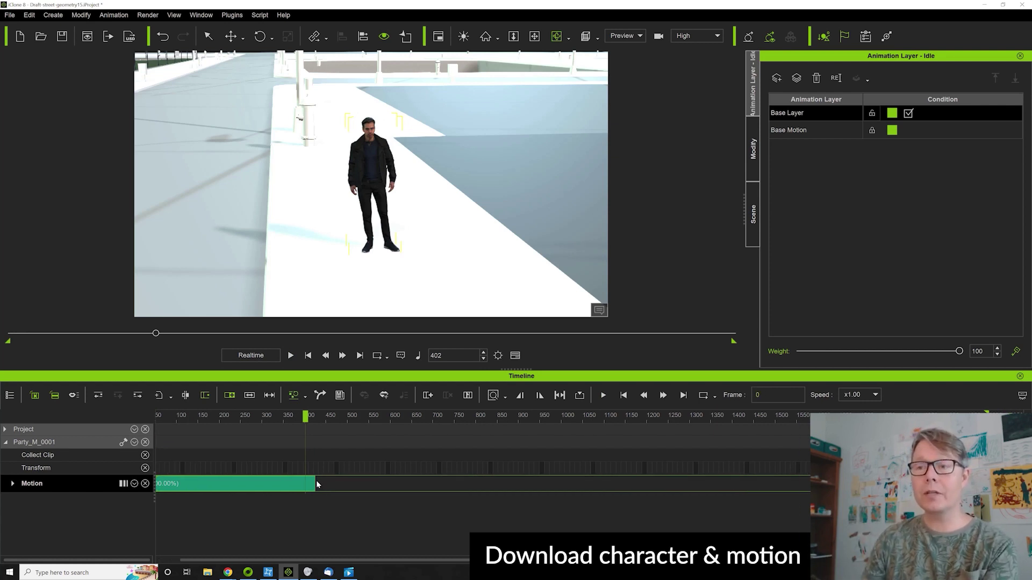
{"action": "left_click_drag", "start_coordinate": [385, 479], "coordinate": [750, 480]}
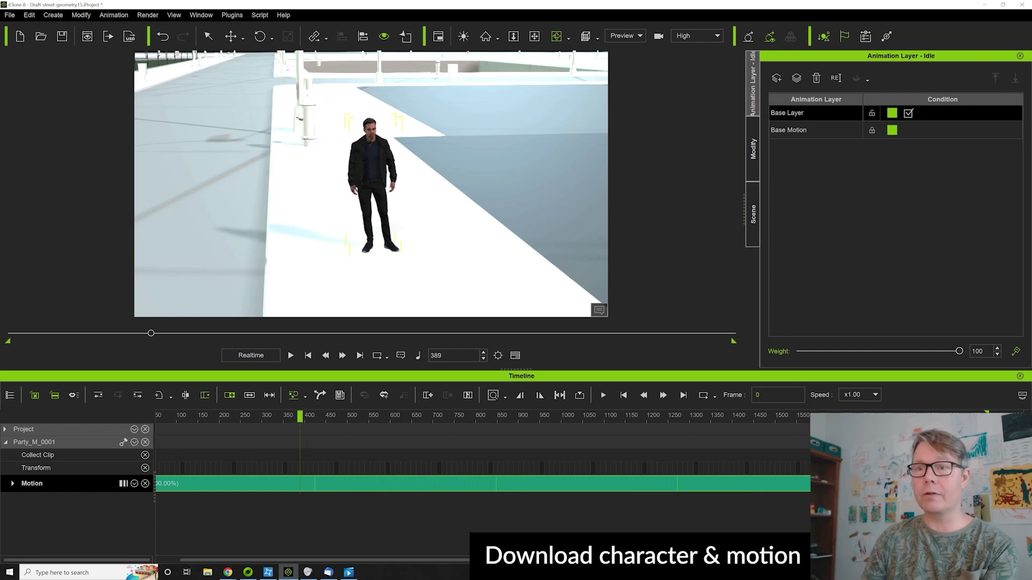
{"action": "key", "text": "End"}
{"action": "left_click_drag", "start_coordinate": [219, 560], "coordinate": [203, 558]}
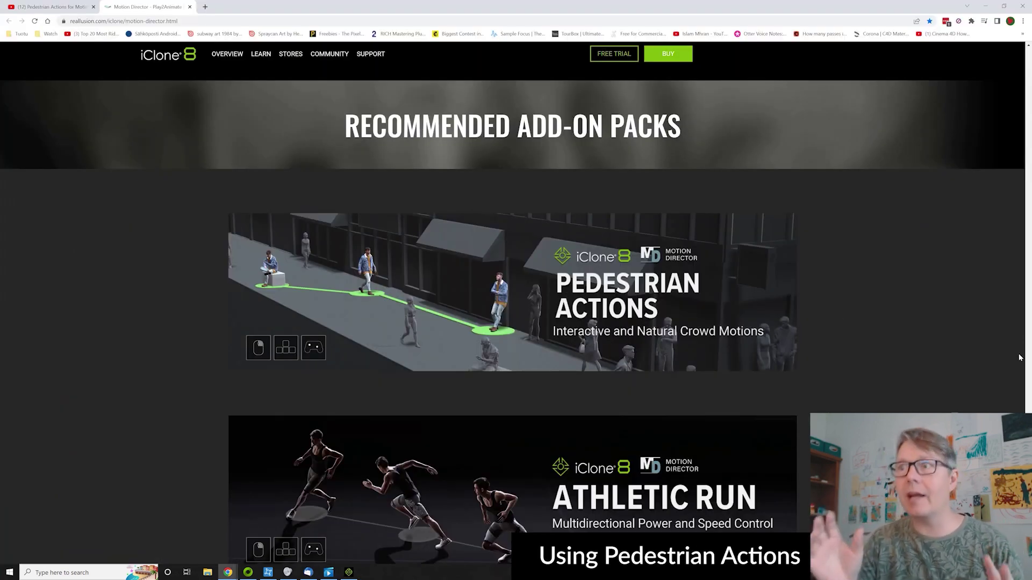
Look over the Motion Director web page from its introduction down
{"action": "left_click_drag", "start_coordinate": [1026, 424], "coordinate": [1019, 69]}
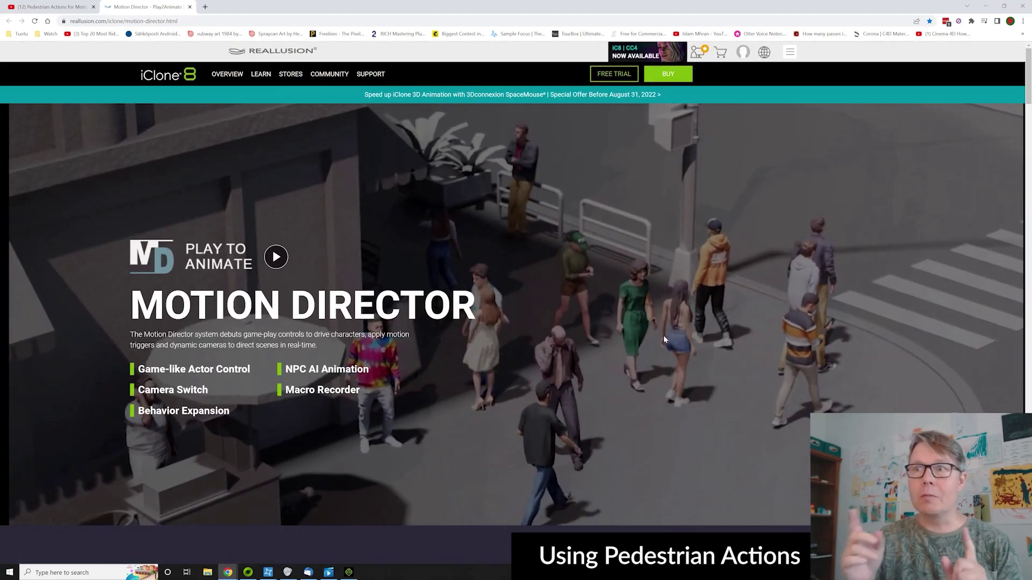
{"action": "scroll", "coordinate": [633, 350], "scroll_direction": "down", "scroll_amount": 1}
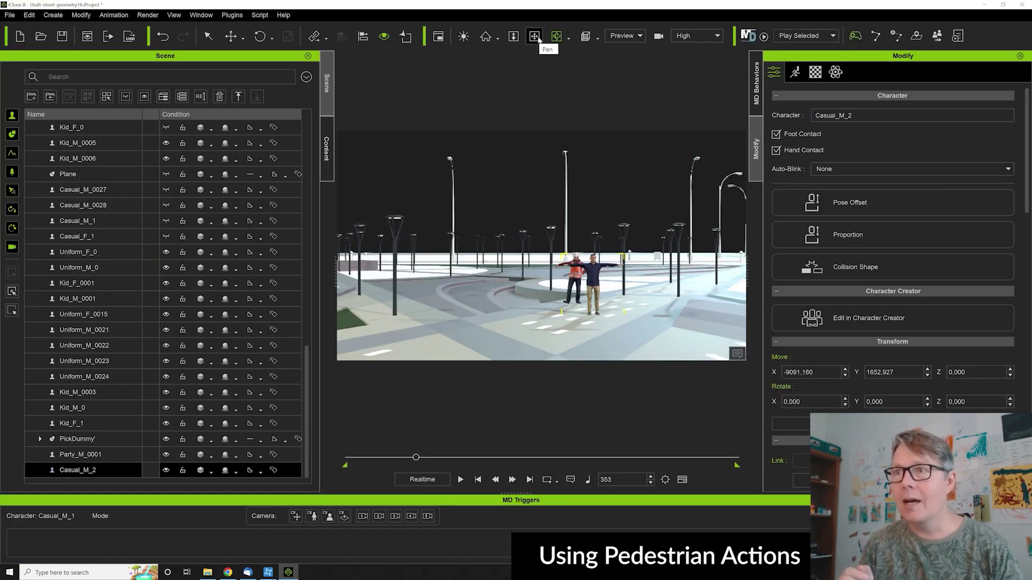
Open the Motion Director controls for the Casual_M_2 character on the plaza
{"action": "left_click", "coordinate": [535, 36]}
{"action": "left_click_drag", "start_coordinate": [538, 301], "coordinate": [586, 185]}
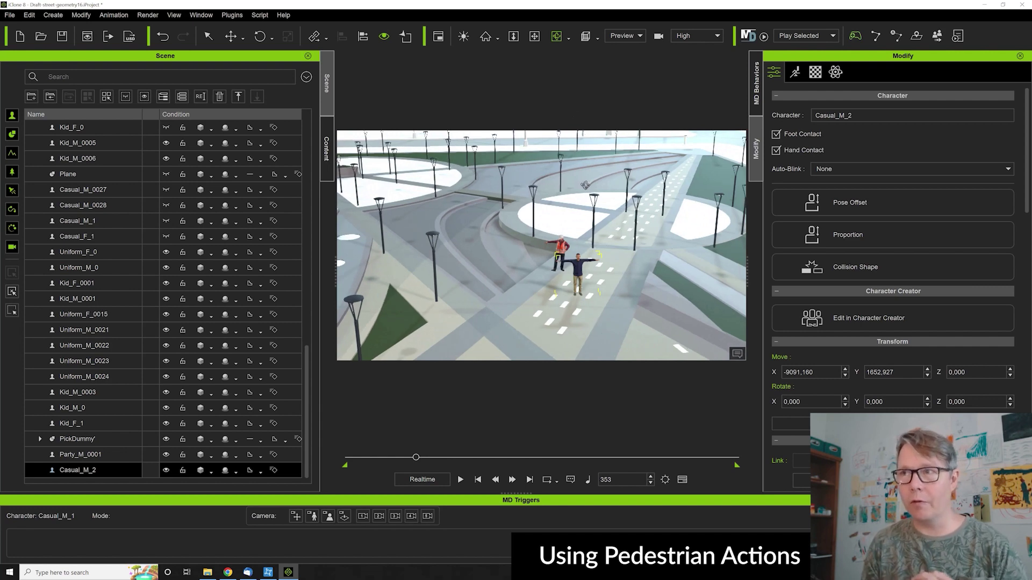
{"action": "left_click", "coordinate": [205, 16]}
{"action": "left_click", "coordinate": [229, 198]}
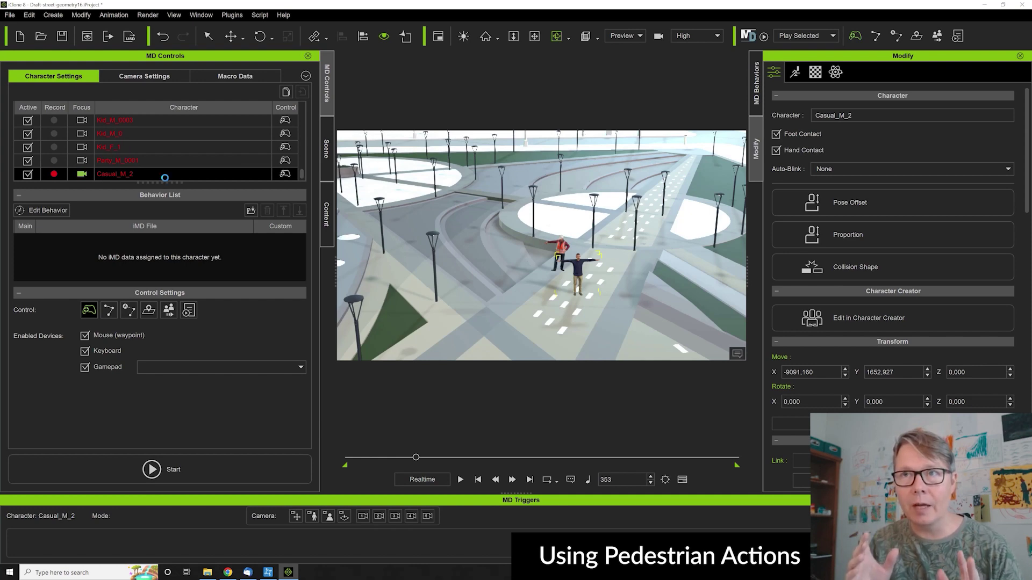
Load the M01_SmartphoneWalk behavior from the Pedestrian Actions walk styles onto Casual_M_2 and start Motion Director
{"action": "left_click", "coordinate": [250, 210]}
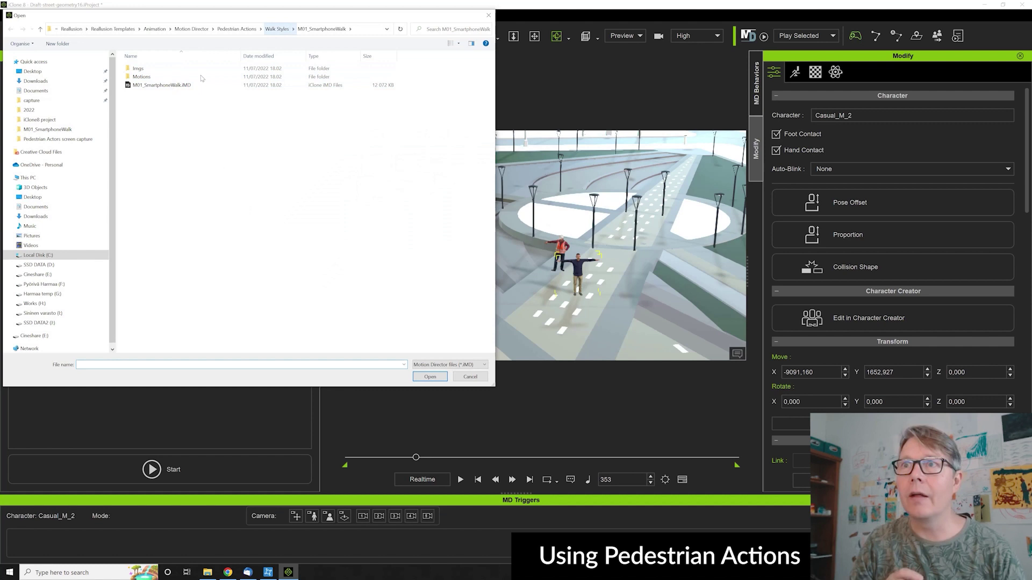
{"action": "left_click", "coordinate": [237, 30]}
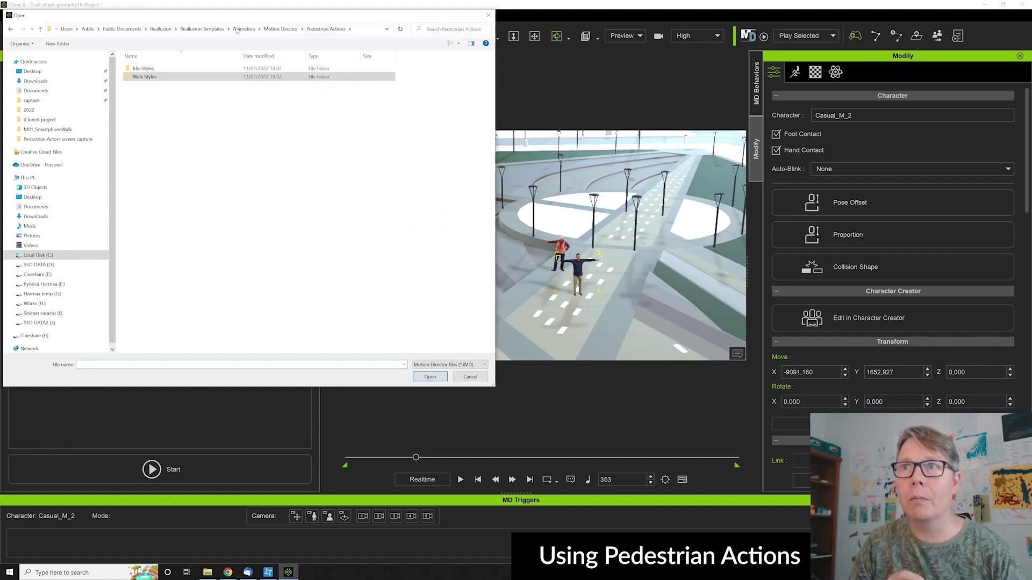
{"action": "double_click", "coordinate": [148, 78]}
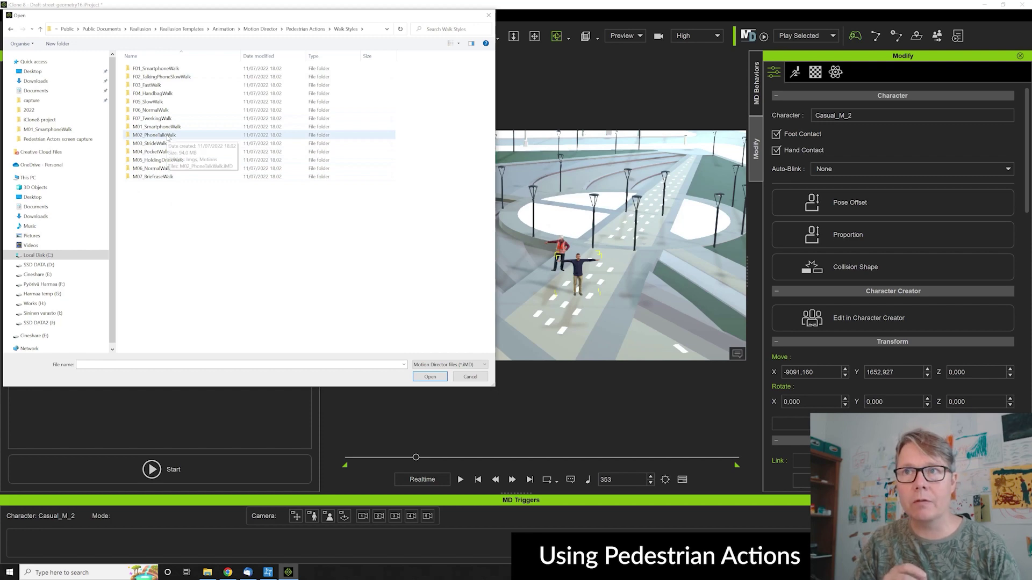
{"action": "double_click", "coordinate": [159, 127]}
{"action": "left_click", "coordinate": [161, 85]}
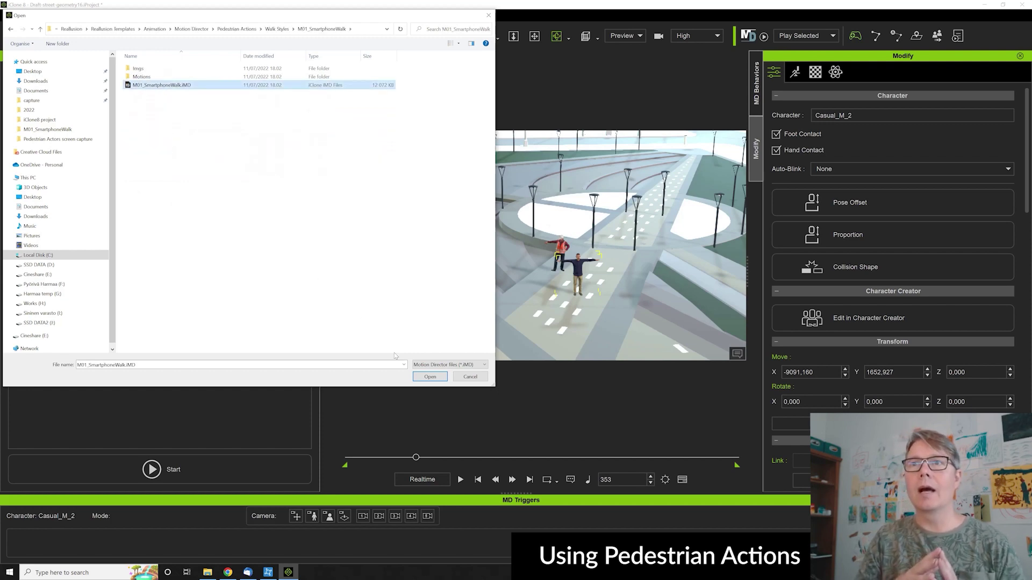
{"action": "left_click", "coordinate": [431, 377]}
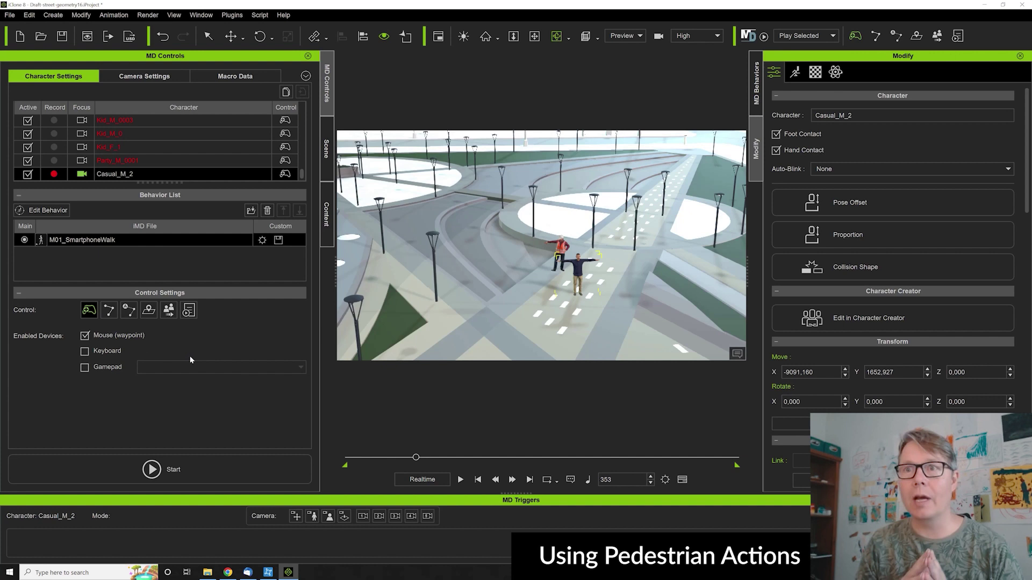
{"action": "left_click", "coordinate": [180, 475]}
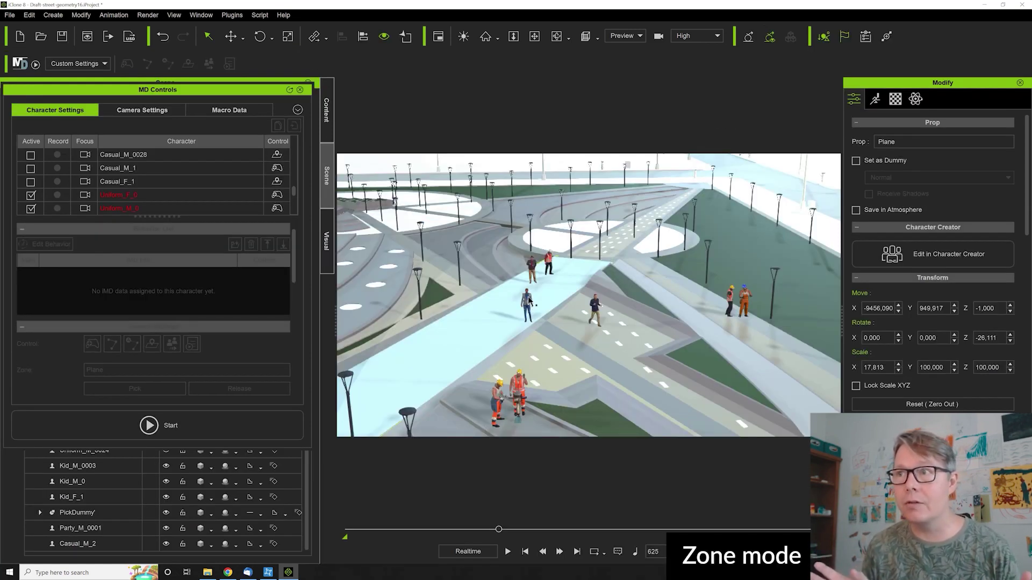
Examine Casual_M_0028's zone control with the walkway Plane as its zone, and play back the crowd animation
{"action": "left_click", "coordinate": [530, 300]}
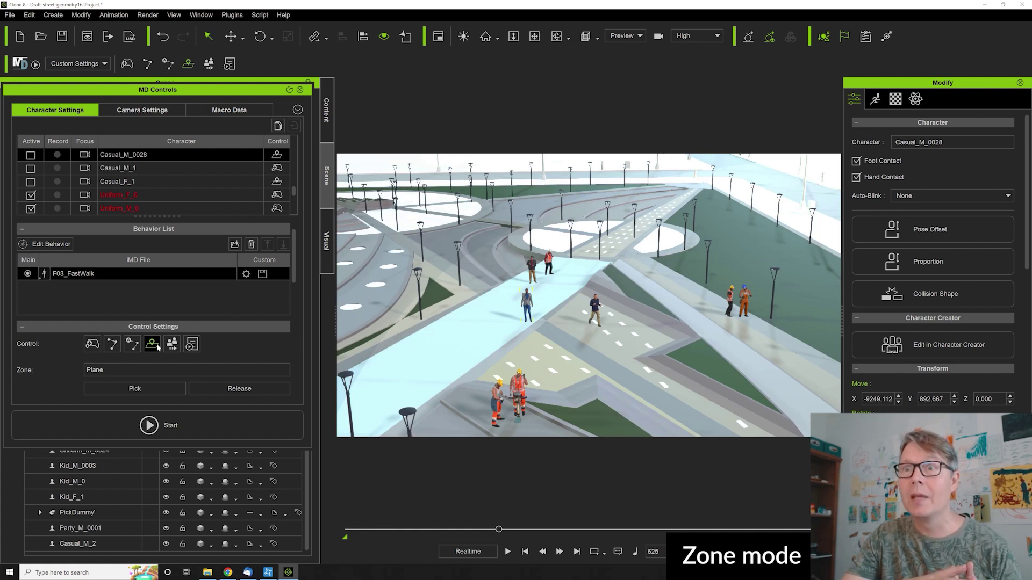
{"action": "left_click", "coordinate": [135, 389]}
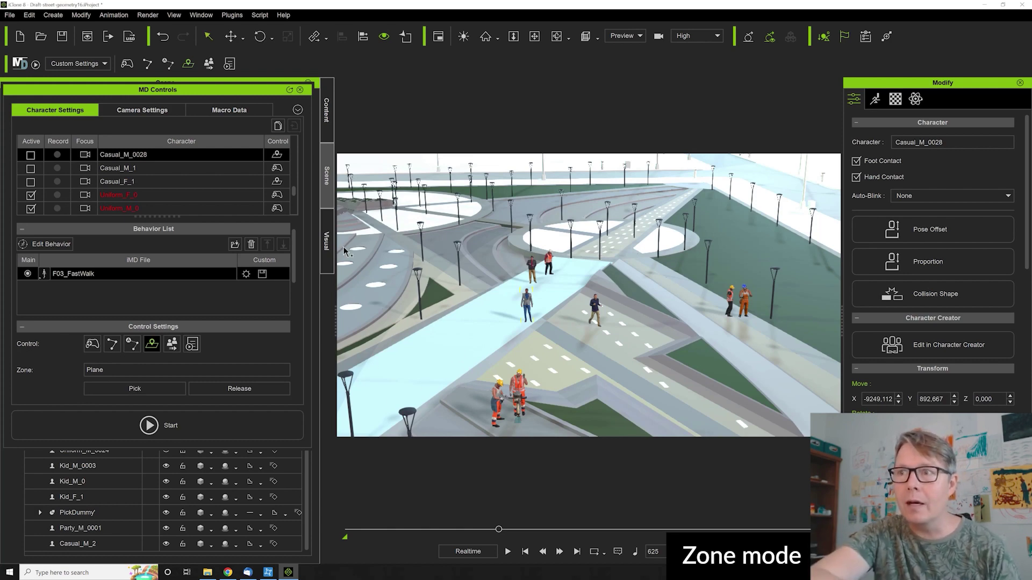
{"action": "key", "text": "space"}
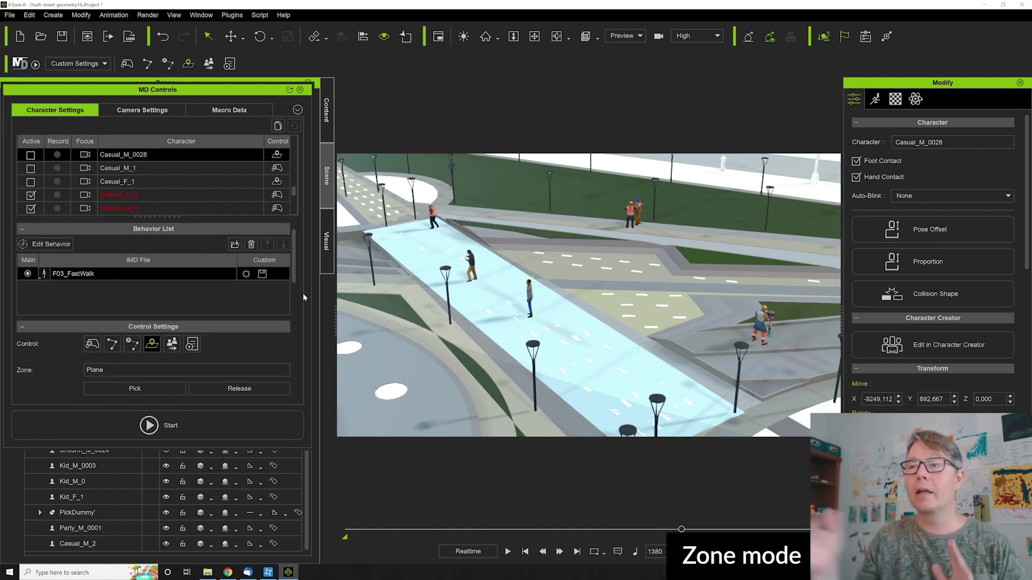
{"action": "mouse_move", "coordinate": [295, 262]}
{"action": "left_mouse_down"}
{"action": "mouse_move", "coordinate": [297, 324]}
{"action": "mouse_move", "coordinate": [295, 254]}
{"action": "left_mouse_up"}
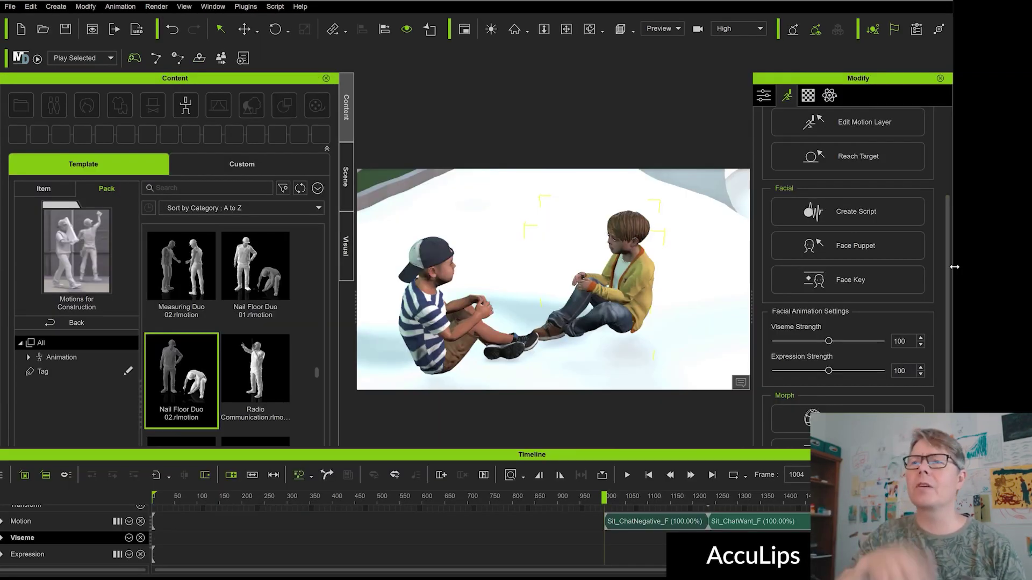
Create an AccuLips script for the seated boy Kid_M_0006 and load the voice-over audio file into it
{"action": "left_click_drag", "start_coordinate": [954, 267], "coordinate": [954, 148]}
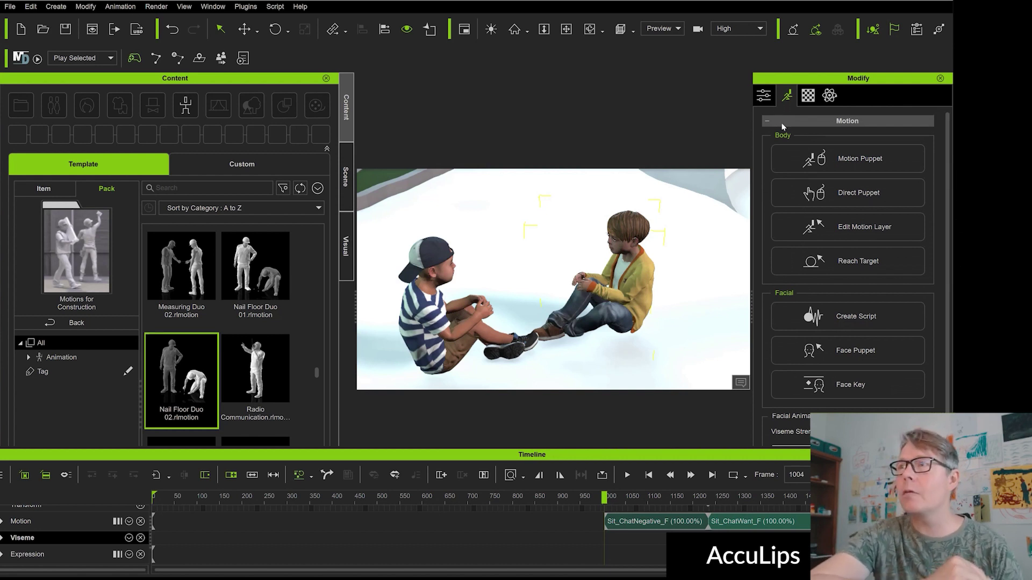
{"action": "left_click", "coordinate": [870, 320]}
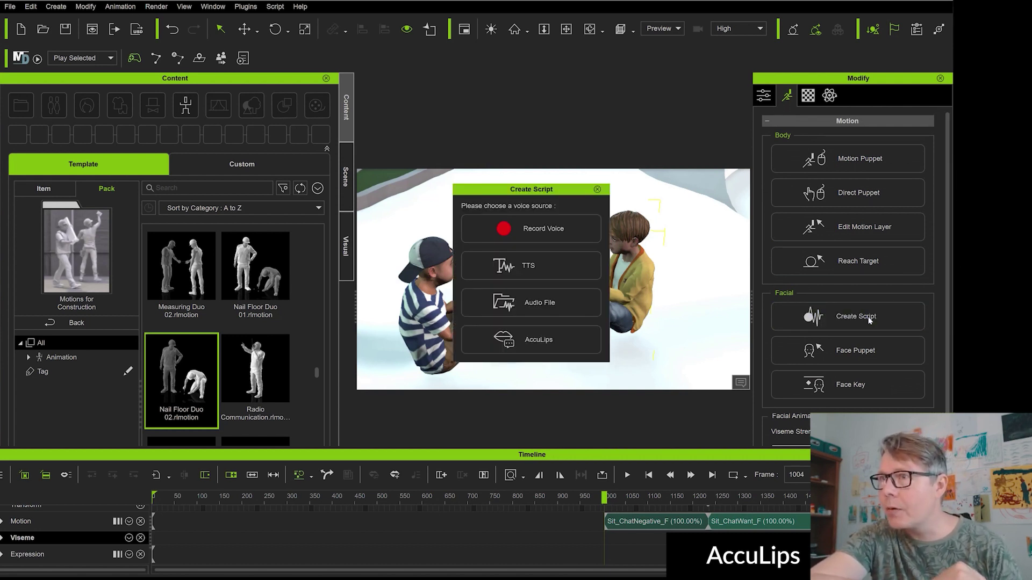
{"action": "left_click", "coordinate": [544, 340]}
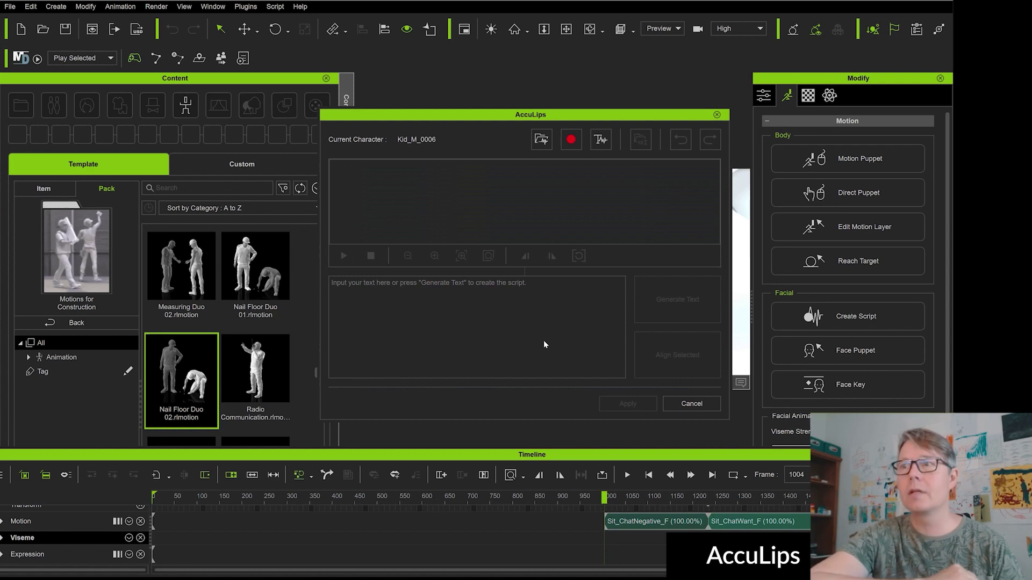
{"action": "left_click", "coordinate": [541, 139]}
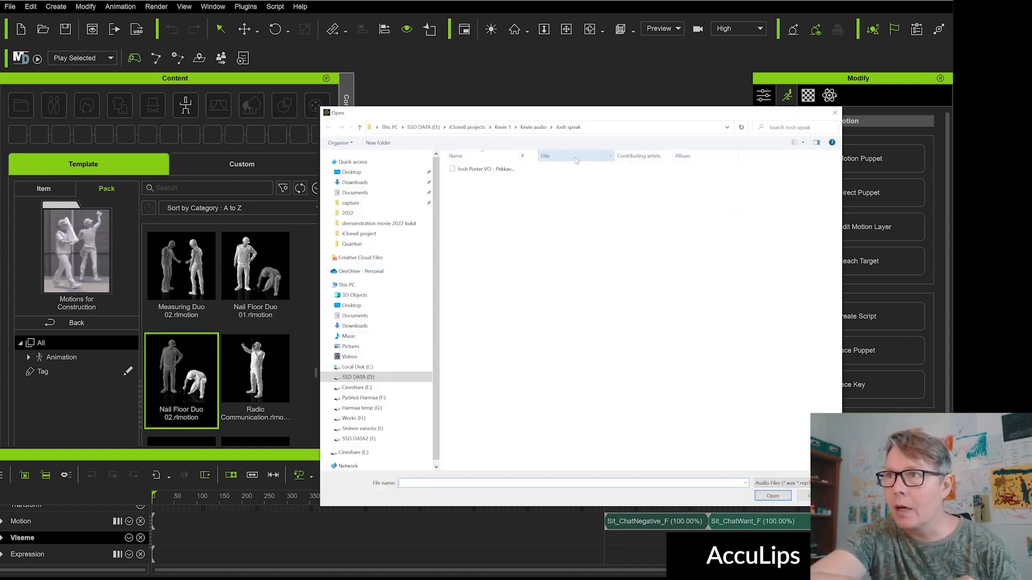
{"action": "left_click", "coordinate": [497, 169]}
{"action": "left_click", "coordinate": [773, 496]}
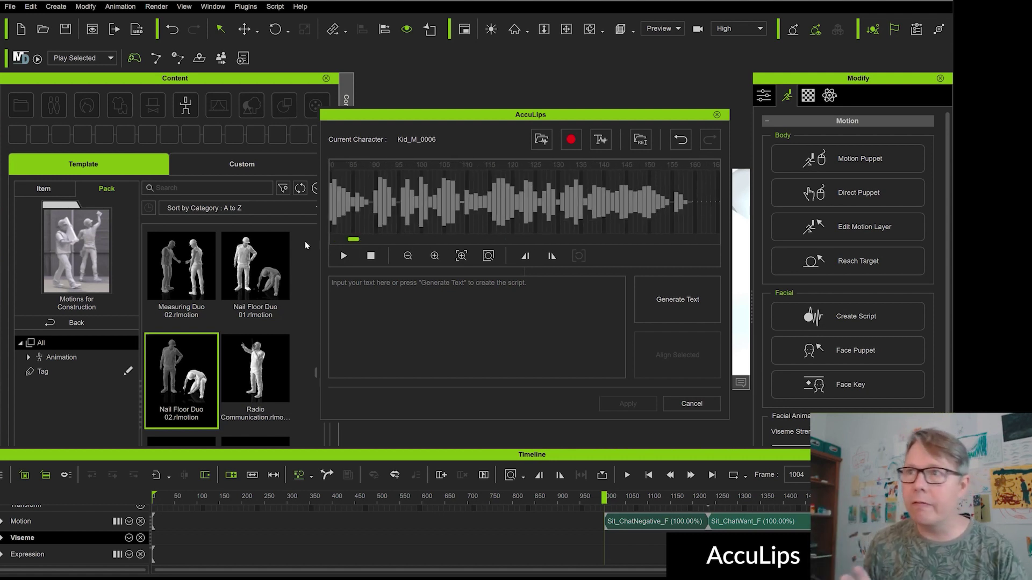
Copy the full text of the final script file and paste it into the AccuLips text area
{"action": "key", "text": "alt+Tab"}
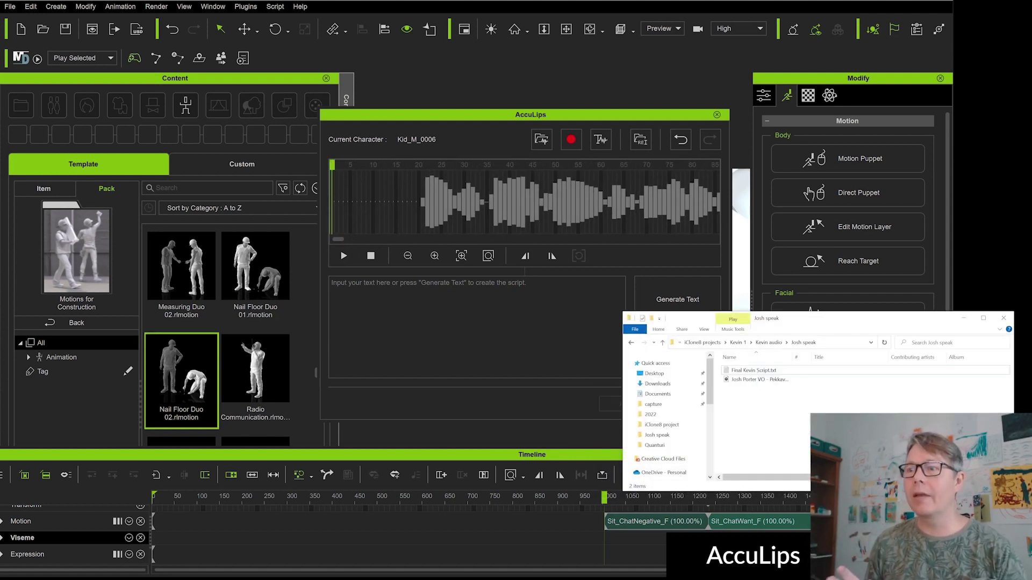
{"action": "left_click", "coordinate": [762, 370]}
{"action": "double_click", "coordinate": [762, 371]}
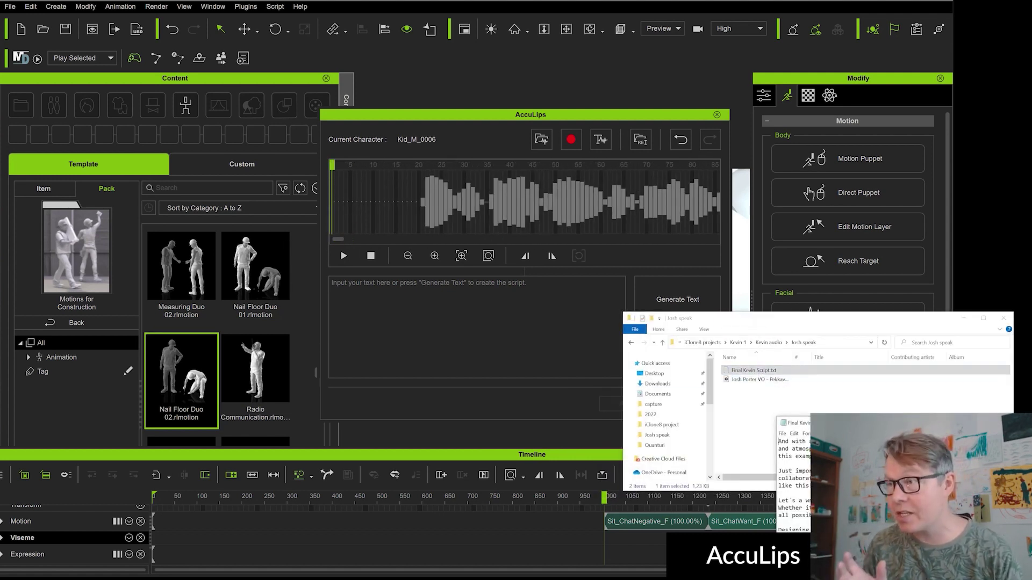
{"action": "key", "text": "ctrl+a"}
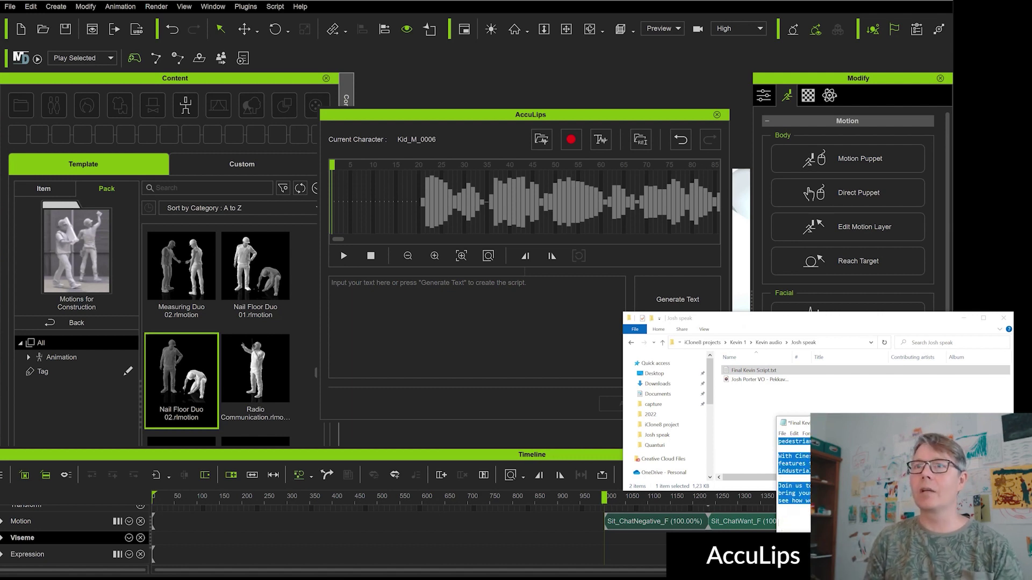
{"action": "left_click", "coordinate": [546, 318]}
{"action": "key", "text": "ctrl+v"}
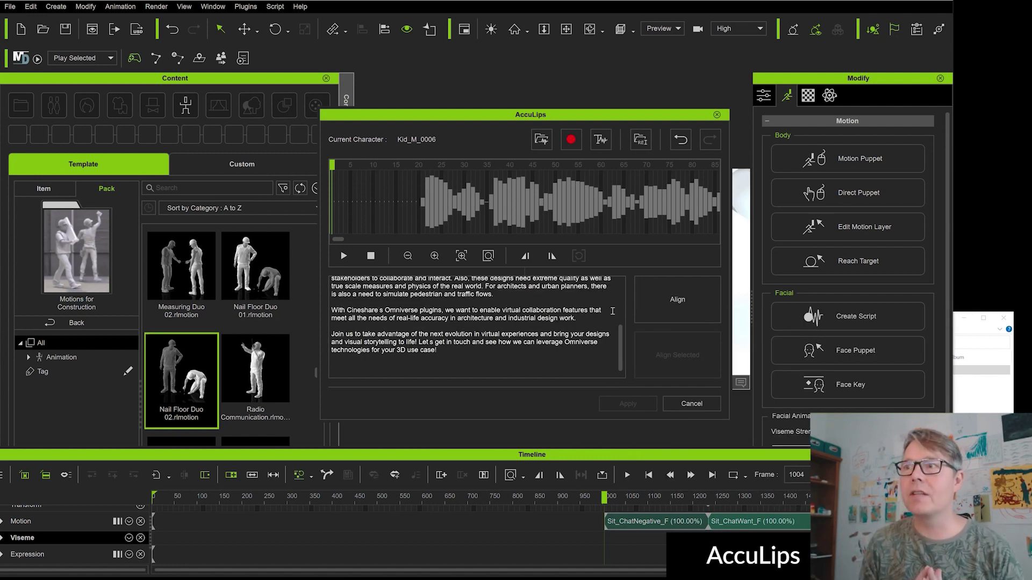
Align the script text to the audio, apply the lip-sync to Kid_M_0006, and play it back
{"action": "left_click", "coordinate": [662, 303]}
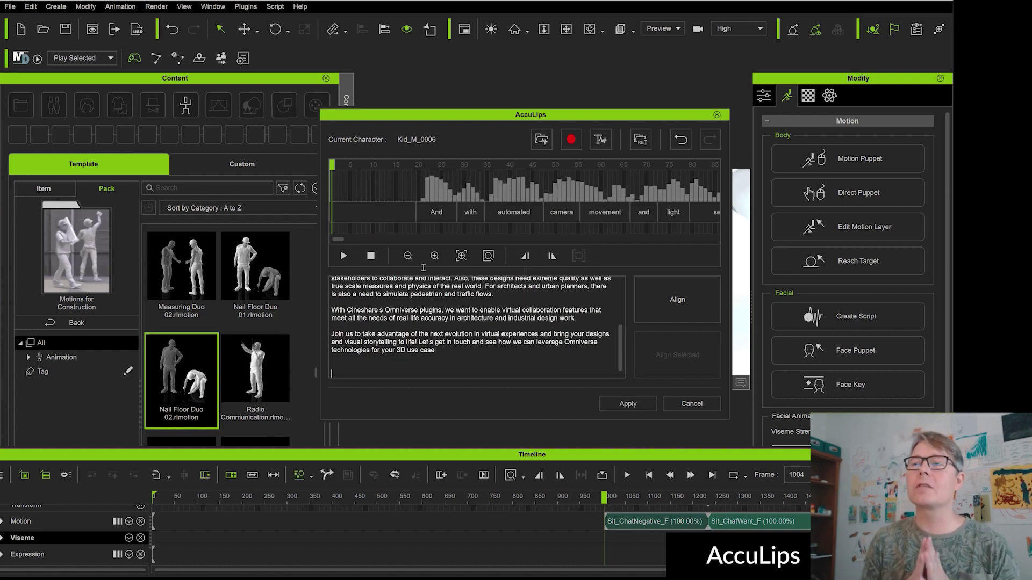
{"action": "left_click", "coordinate": [634, 407]}
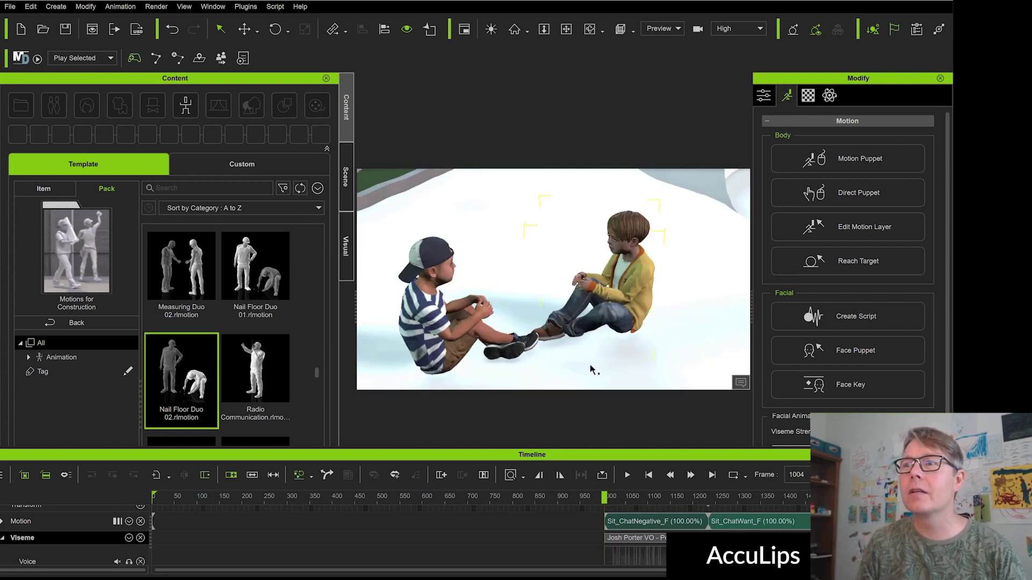
{"action": "key", "text": "space"}
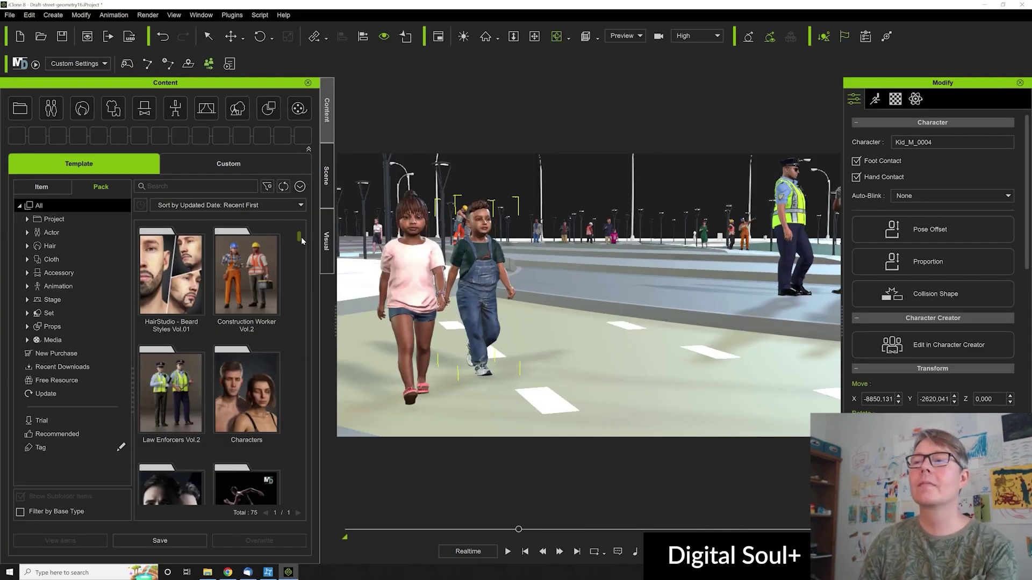
Open the Digital Soul pack in the content library with Kid_M_0004 as the current character
{"action": "scroll", "coordinate": [301, 241], "scroll_direction": "down", "scroll_amount": 2}
{"action": "left_click", "coordinate": [191, 395]}
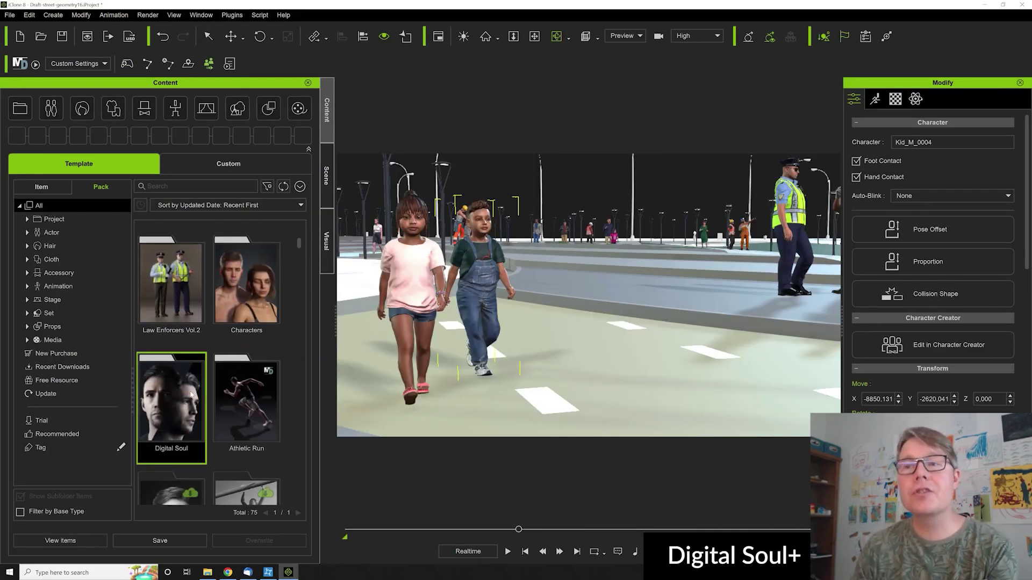
{"action": "double_click", "coordinate": [191, 395]}
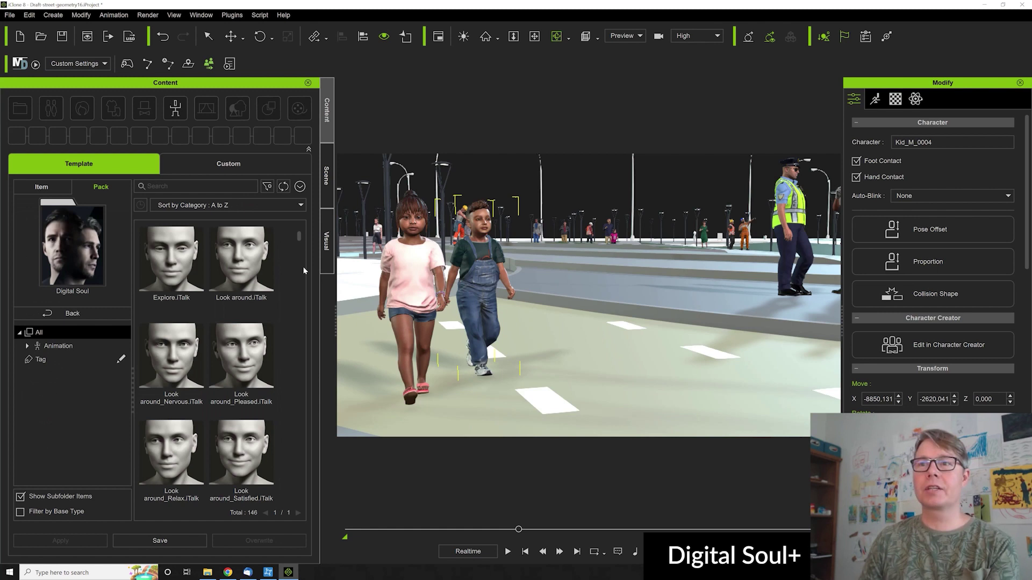
Apply the Look around_Satisfied facial expression from the Digital Soul pack to the walking boy Kid_M_0004
{"action": "left_click", "coordinate": [275, 377]}
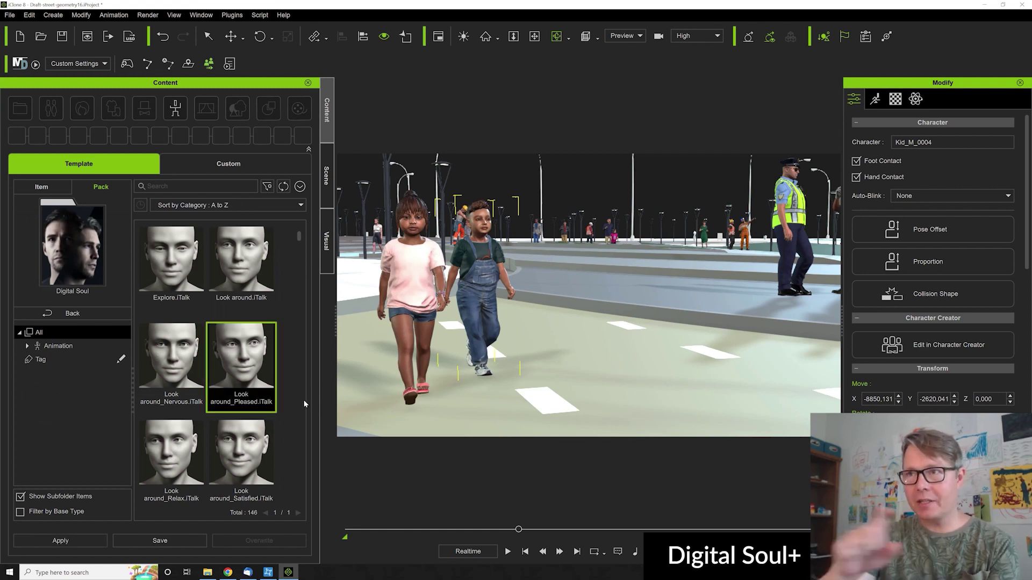
{"action": "left_click", "coordinate": [236, 460]}
{"action": "scroll", "coordinate": [237, 456], "scroll_direction": "down", "scroll_amount": 1}
{"action": "left_click_drag", "start_coordinate": [478, 251], "coordinate": [483, 255]}
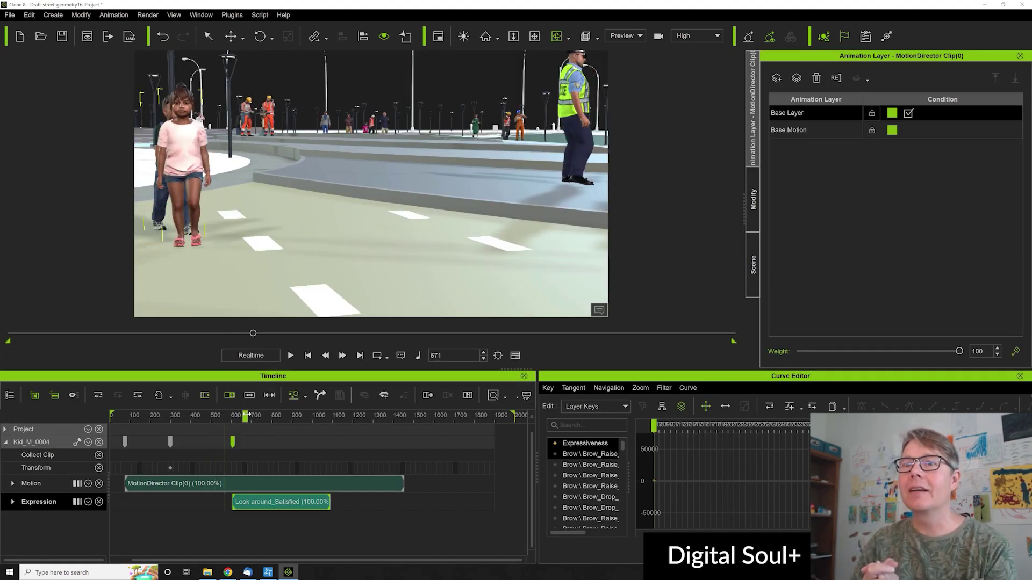
Move the boy's Look around_Satisfied clip earlier on the Expression track and extend it to the end of the MotionDirector clip
{"action": "left_click_drag", "start_coordinate": [249, 414], "coordinate": [252, 415]}
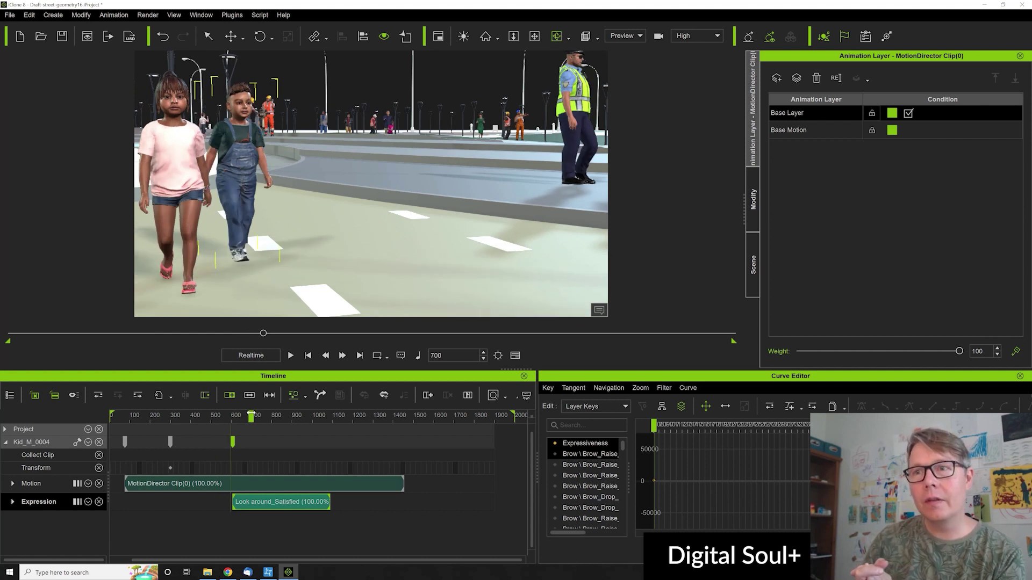
{"action": "left_click_drag", "start_coordinate": [277, 505], "coordinate": [232, 509]}
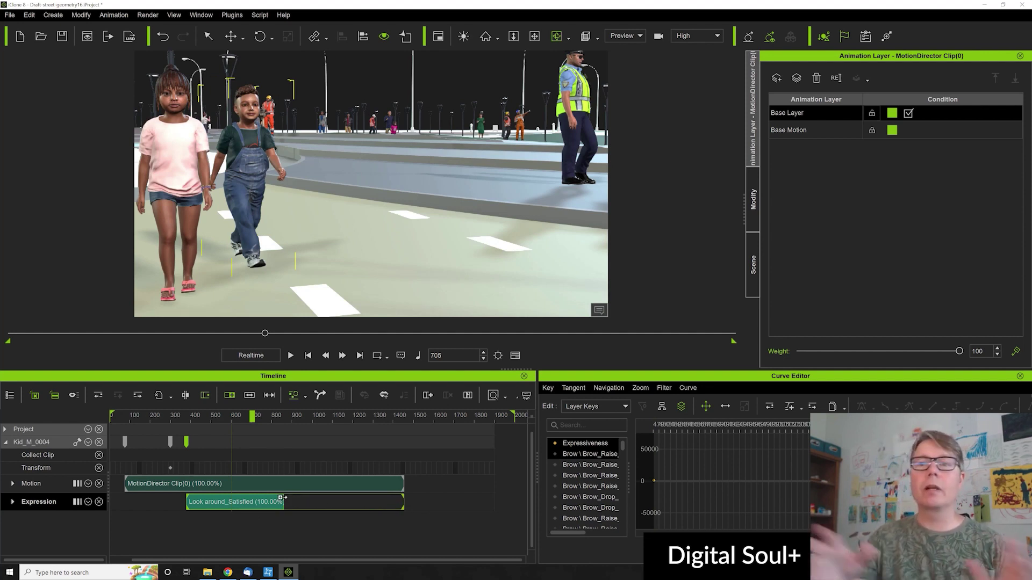
{"action": "left_click_drag", "start_coordinate": [284, 500], "coordinate": [384, 496]}
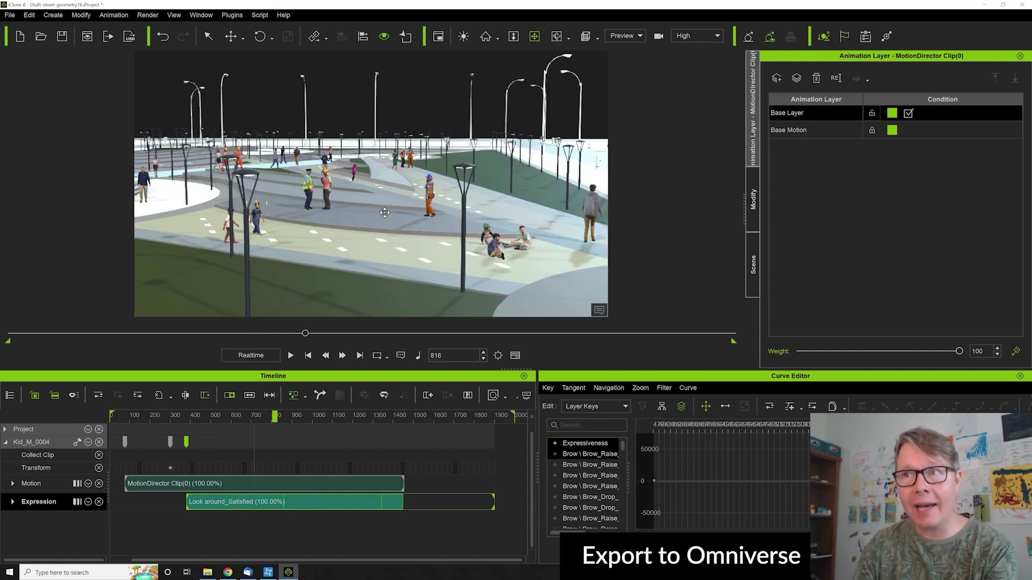
Start a USD export for Omniverse with Include IBL and Bake and Export Switch Camera turned off
{"action": "left_click", "coordinate": [129, 36]}
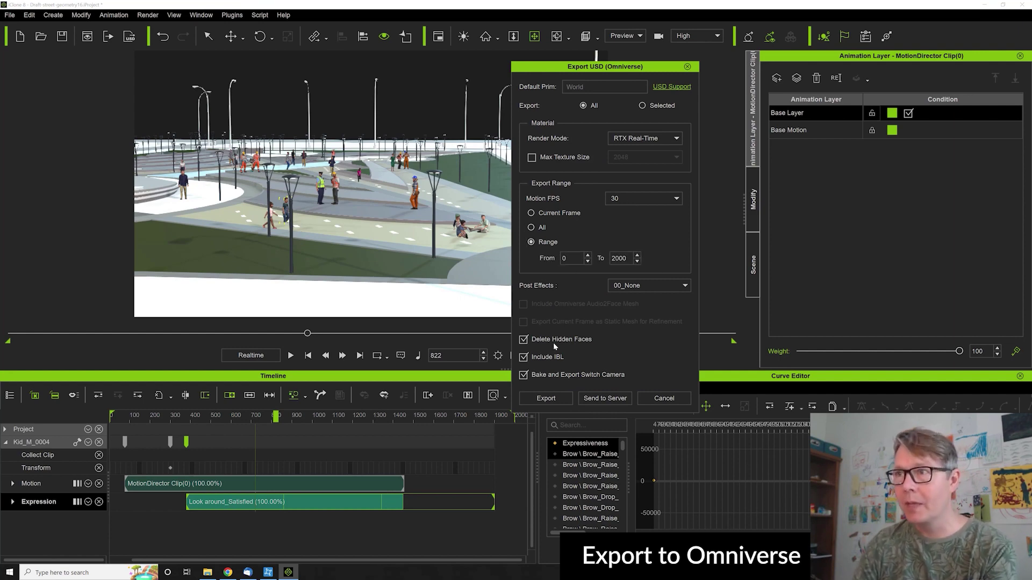
{"action": "left_click", "coordinate": [542, 378]}
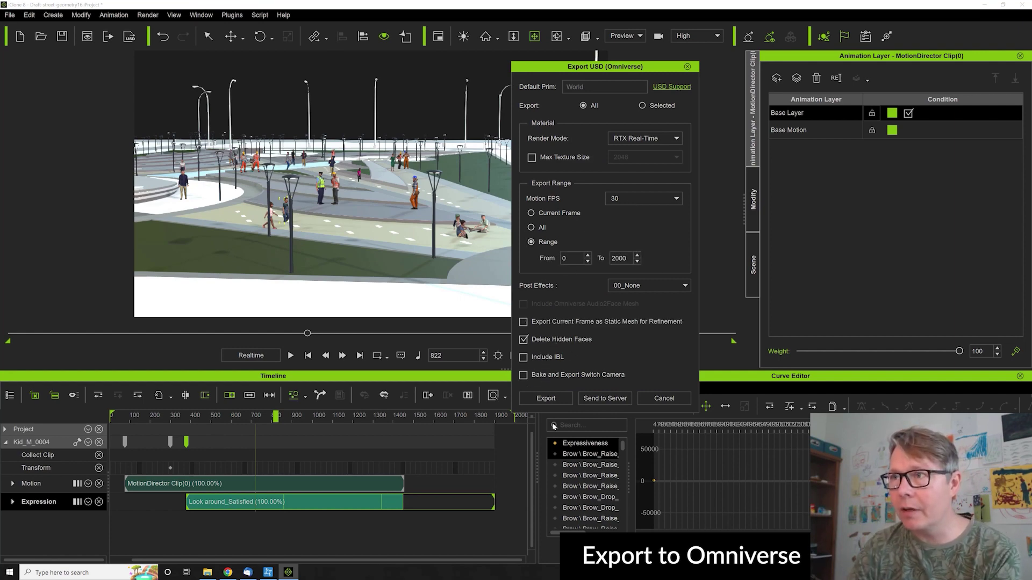
{"action": "left_click", "coordinate": [546, 399]}
Create a new folder named 19 in USD exports and save the export there as final_export
{"action": "key", "text": "ctrl+shift+n"}
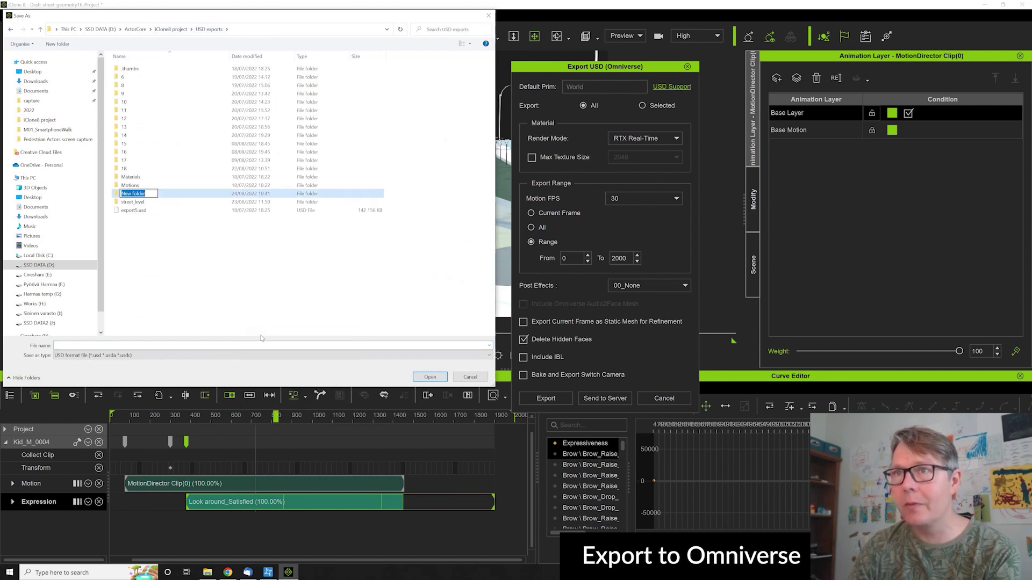
{"action": "type", "text": "19"}
{"action": "key", "text": "Return"}
{"action": "key", "text": "Return"}
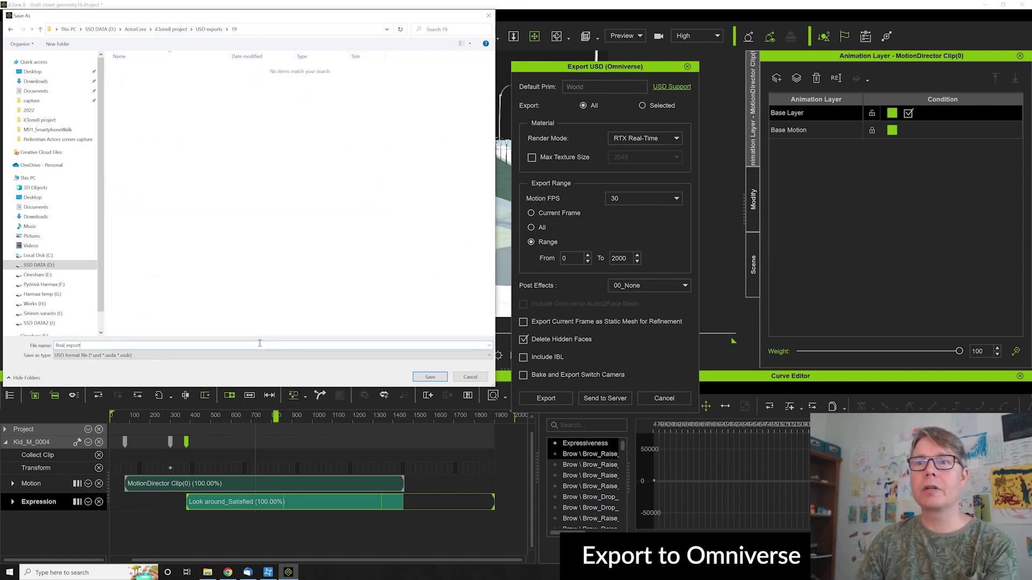
{"action": "key", "text": "Return"}
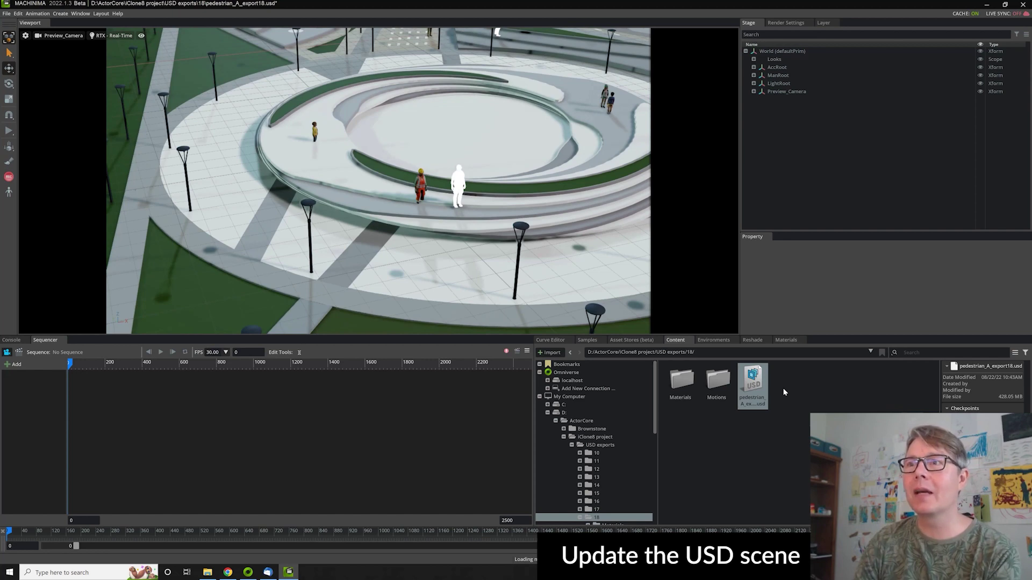
Switch to Omniverse Machinima and scrub through the pedestrian_A_export18.usd animation to inspect the whole street scene
{"action": "scroll", "coordinate": [574, 119], "scroll_direction": "down", "scroll_amount": 10}
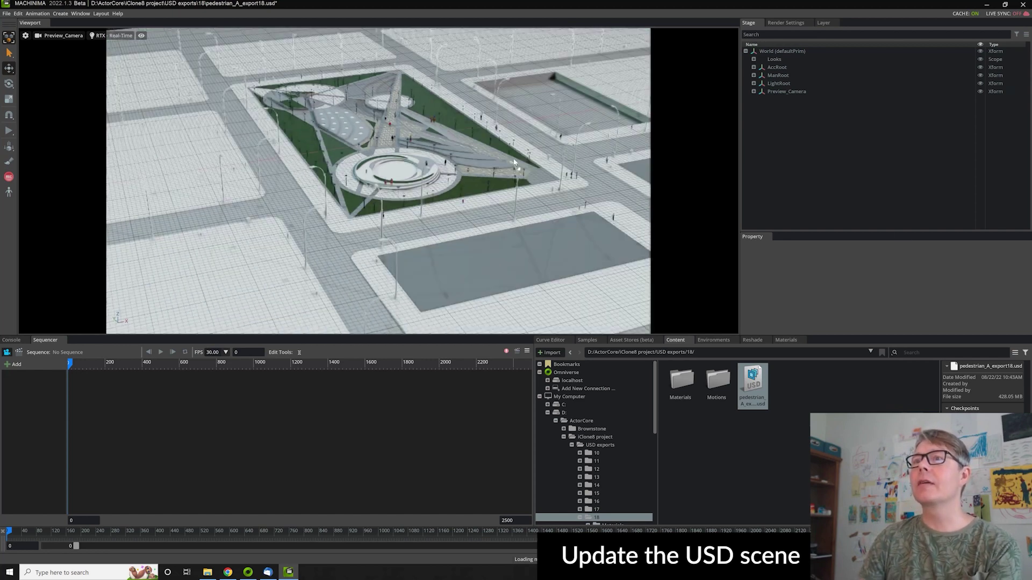
{"action": "middle_click_drag", "start_coordinate": [392, 210], "coordinate": [327, 201]}
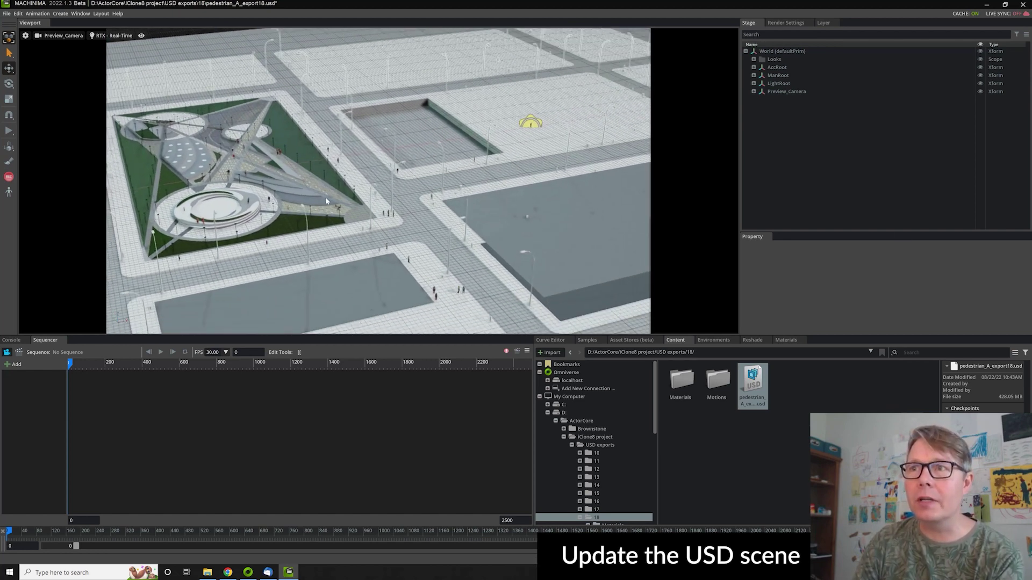
{"action": "right_click_drag", "start_coordinate": [453, 226], "coordinate": [385, 190]}
{"action": "left_click_drag", "start_coordinate": [8, 532], "coordinate": [595, 529]}
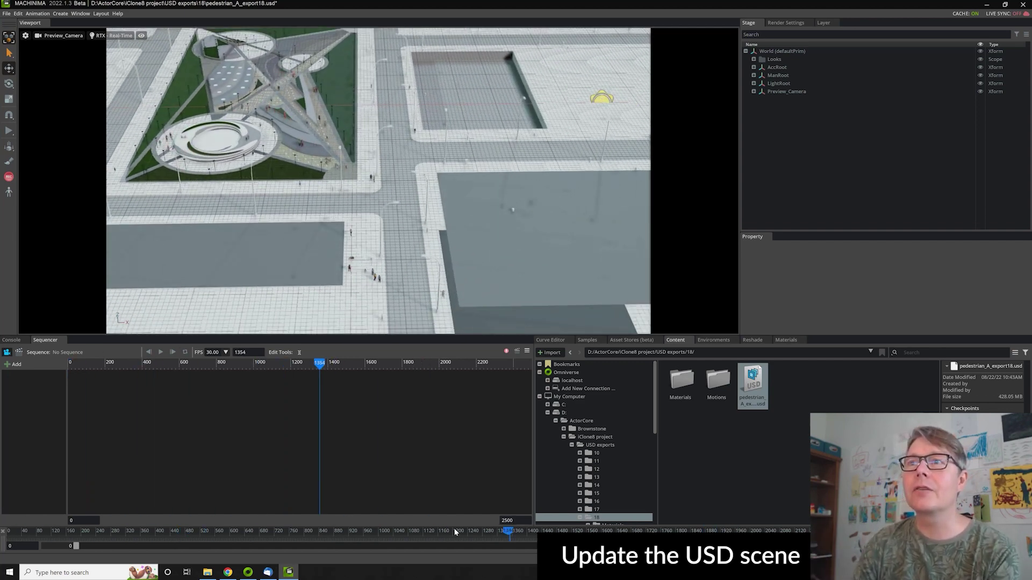
{"action": "left_click_drag", "start_coordinate": [455, 532], "coordinate": [400, 531]}
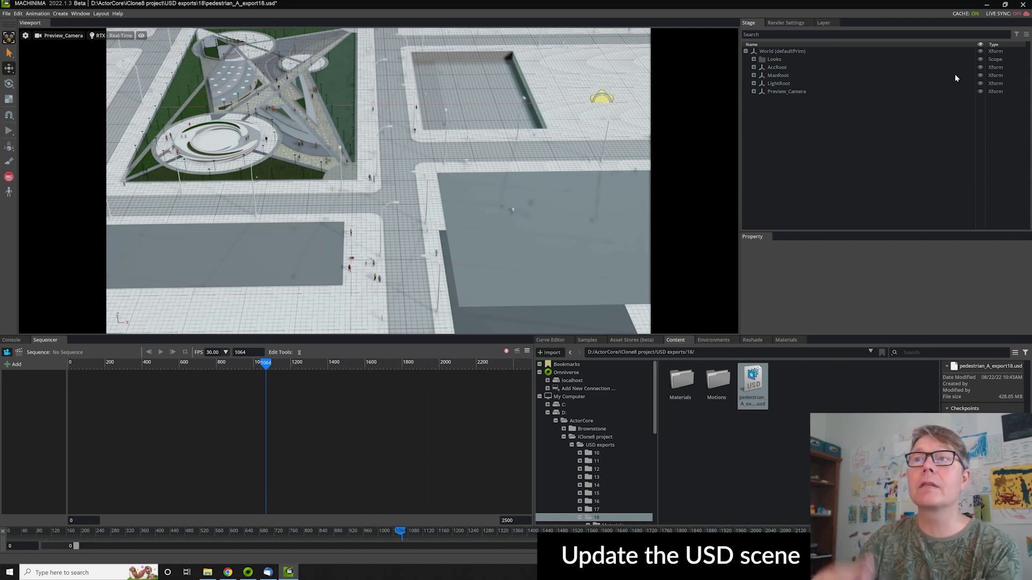
Delete the Preview_Camera and LightRoot prims from the pedestrian_A_export18.usd stage
{"action": "left_click", "coordinate": [787, 92]}
{"action": "key", "text": "Delete"}
{"action": "key", "text": "Delete"}
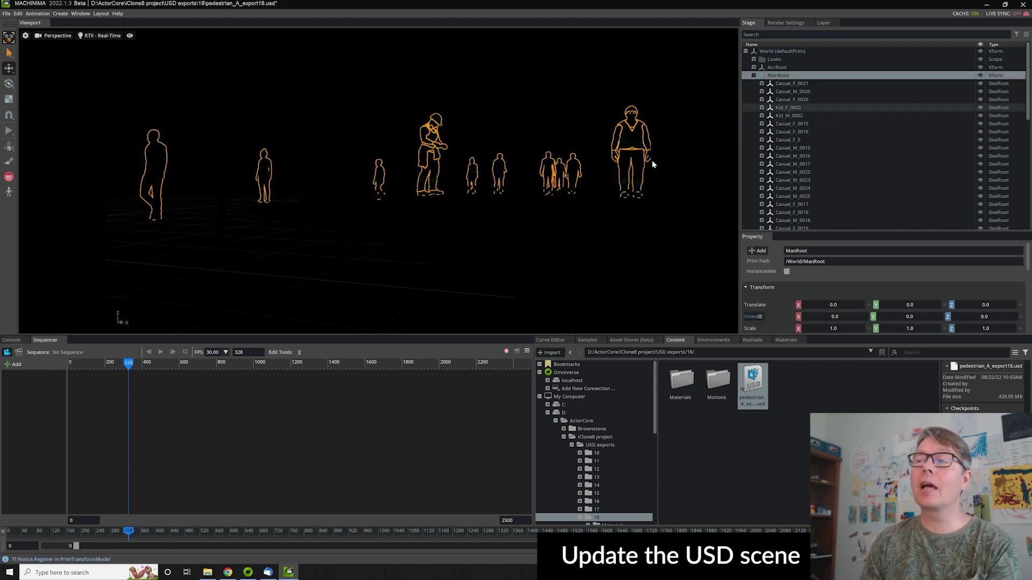
Delete the only_street_geometry prim from AccRoot, keeping the characters under ManRoot
{"action": "key", "text": "f"}
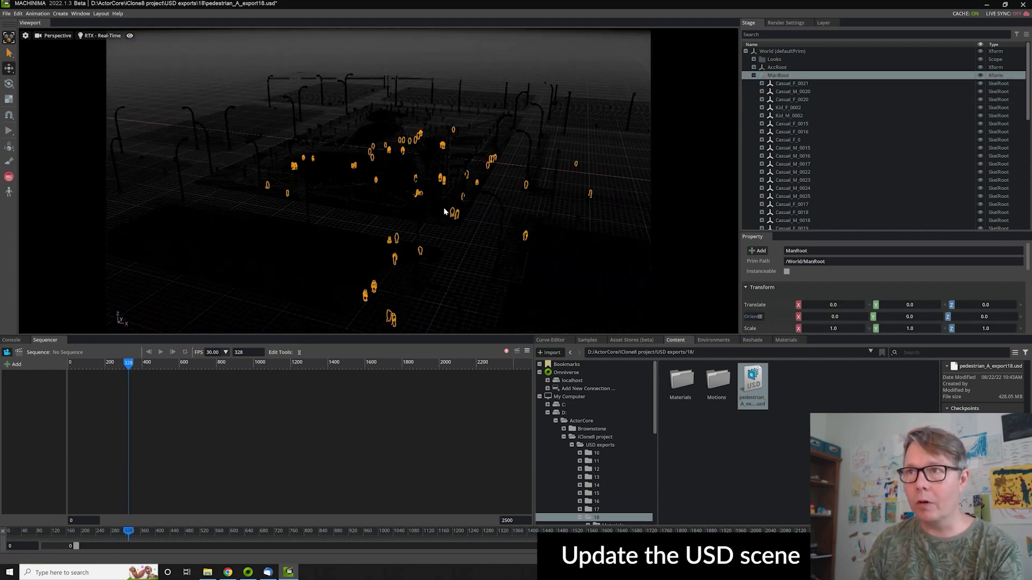
{"action": "left_click", "coordinate": [789, 99]}
{"action": "left_click", "coordinate": [785, 91]}
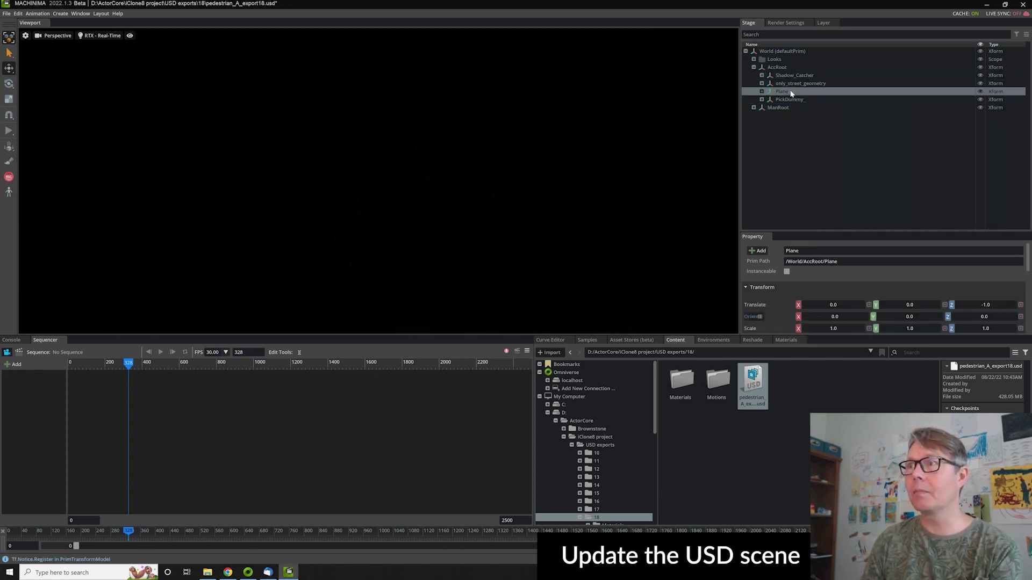
{"action": "left_click", "coordinate": [792, 84]}
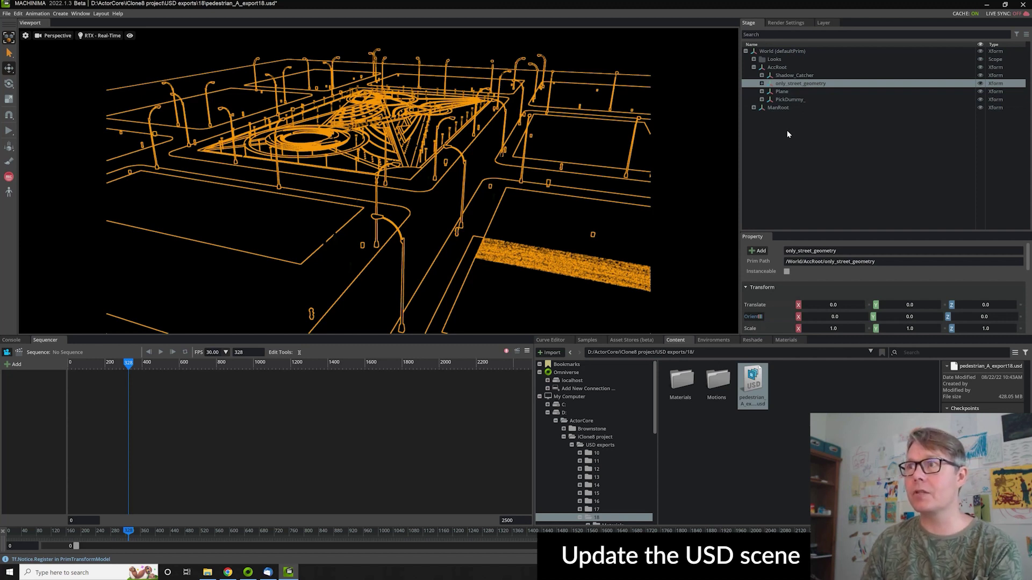
{"action": "key", "text": "Delete"}
Check the ManRoot characters at an earlier frame and save the changes to the pedestrian export file
{"action": "left_click", "coordinate": [778, 99]}
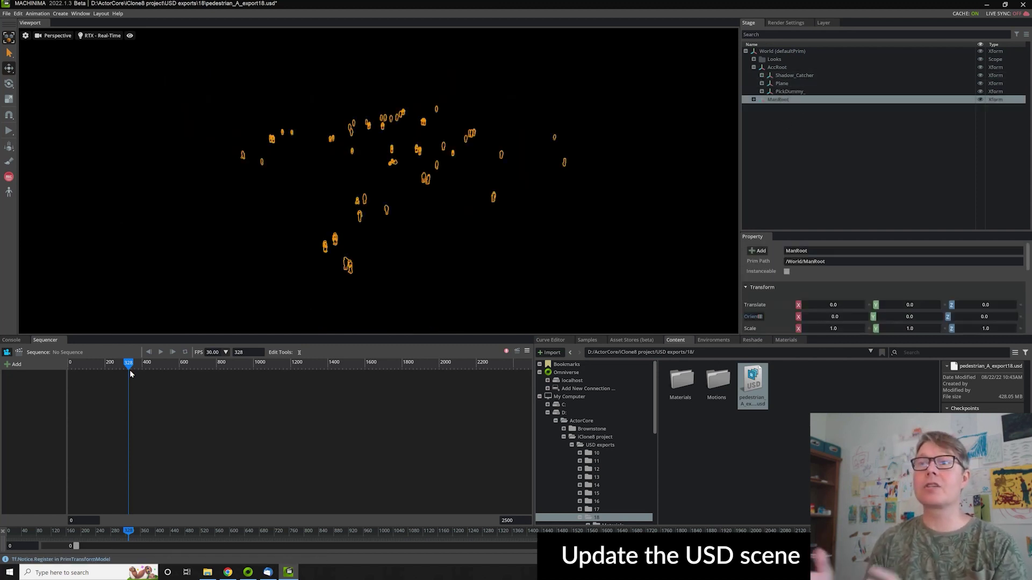
{"action": "mouse_move", "coordinate": [130, 370]}
{"action": "left_mouse_down"}
{"action": "mouse_move", "coordinate": [108, 364]}
{"action": "mouse_move", "coordinate": [508, 363]}
{"action": "mouse_move", "coordinate": [120, 371]}
{"action": "left_mouse_up"}
{"action": "key", "text": "Escape"}
{"action": "left_click", "coordinate": [6, 13]}
{"action": "left_click", "coordinate": [20, 85]}
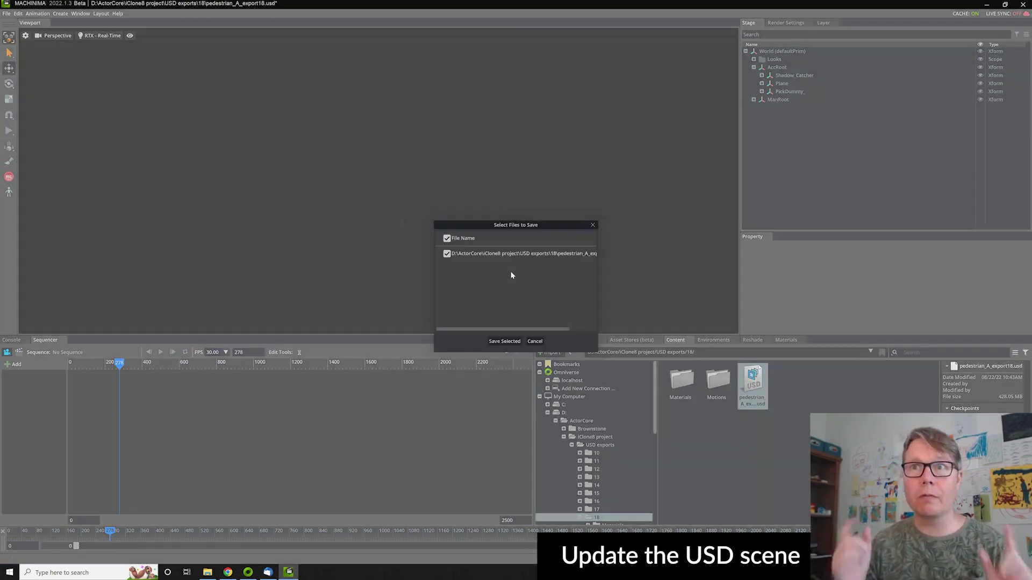
{"action": "left_click", "coordinate": [504, 341]}
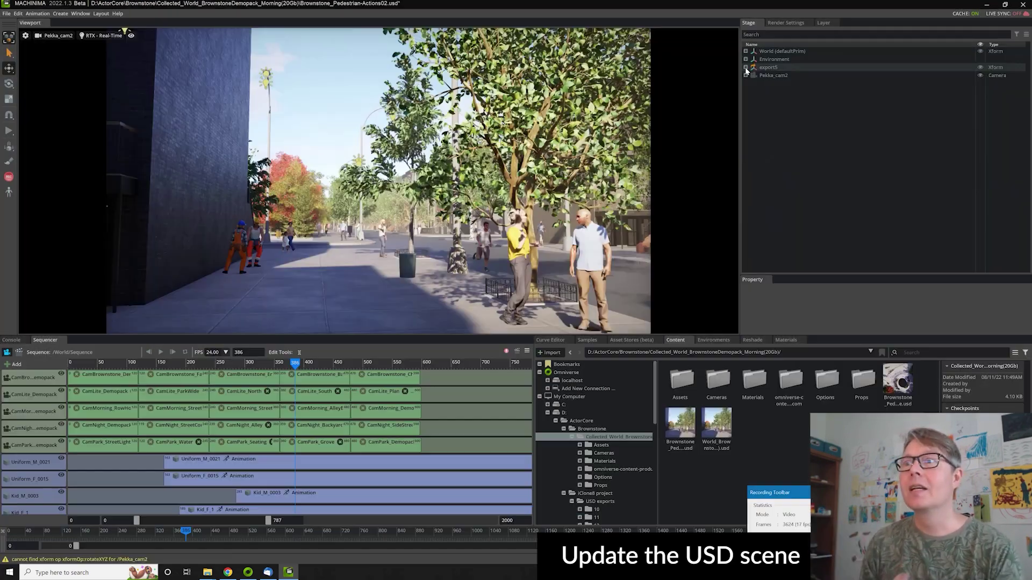
In the Brownstone stage, repoint the export5 reference to pedestrian_A_export18.usd in USD exports/18 and scrub the animation to check it
{"action": "left_click", "coordinate": [769, 68]}
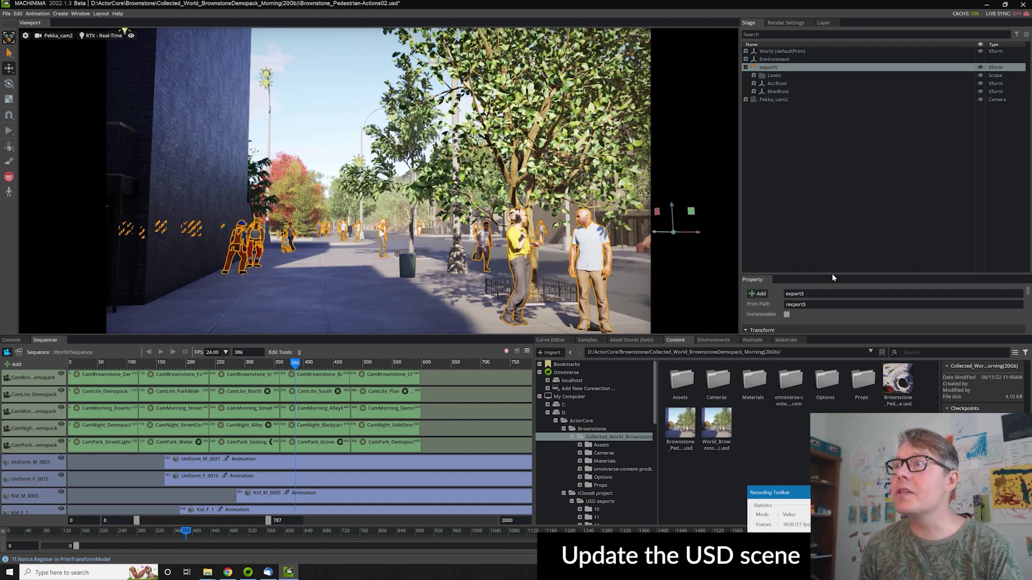
{"action": "left_click_drag", "start_coordinate": [834, 233], "coordinate": [834, 114]}
{"action": "scroll", "coordinate": [887, 215], "scroll_direction": "down", "scroll_amount": 5}
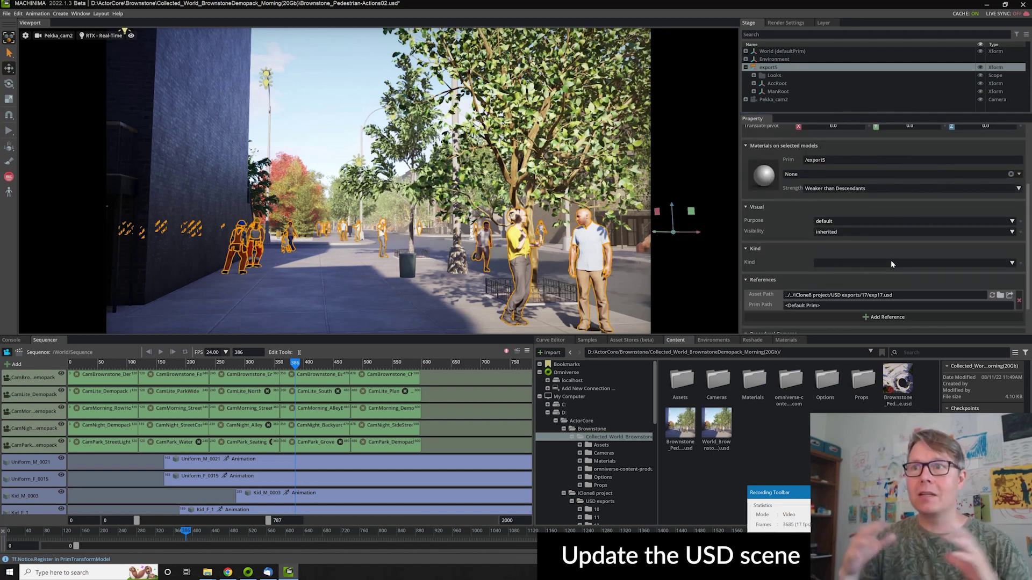
{"action": "left_click", "coordinate": [1000, 258]}
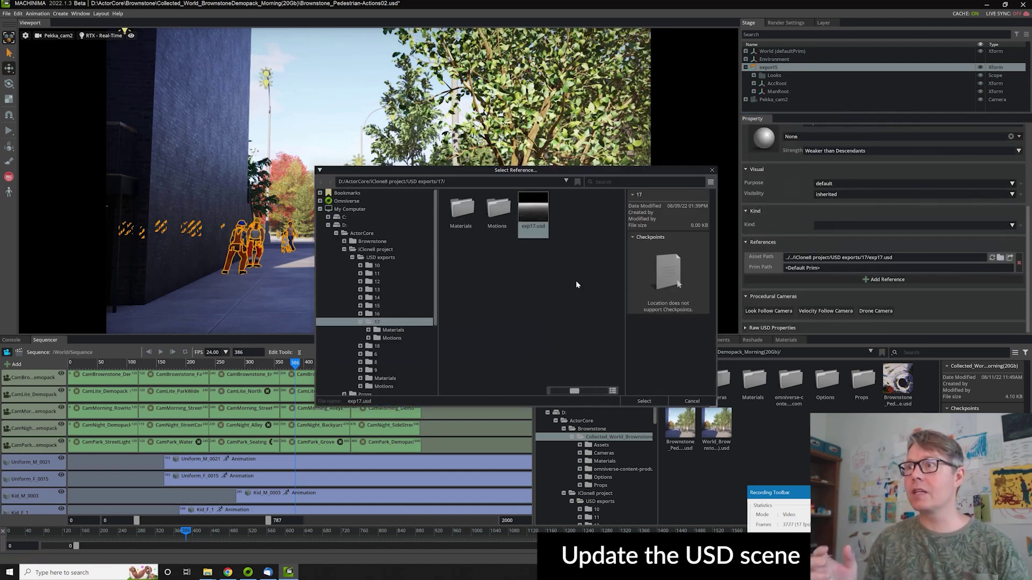
{"action": "left_click", "coordinate": [361, 322]}
{"action": "left_click", "coordinate": [377, 330]}
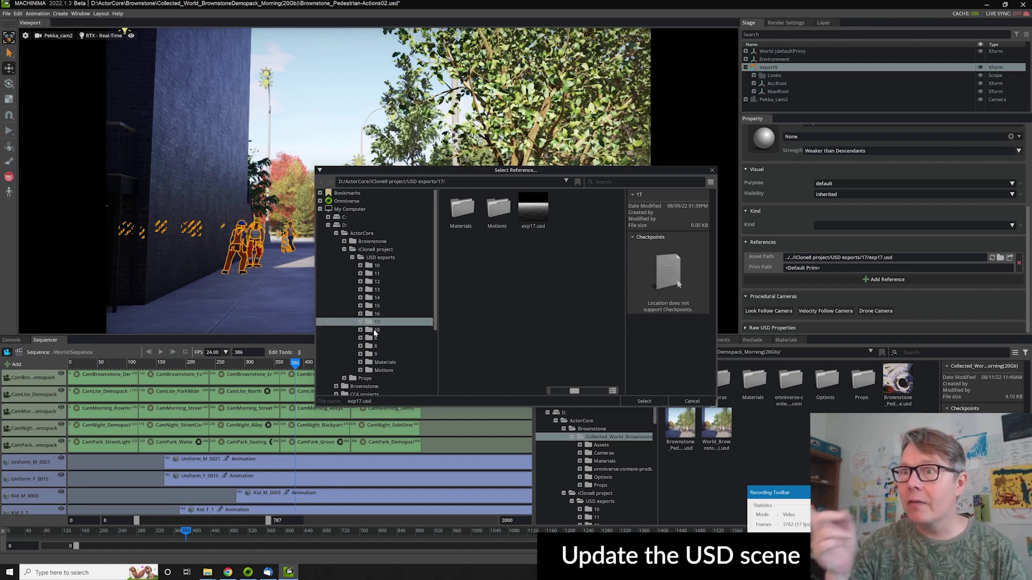
{"action": "left_click", "coordinate": [644, 402]}
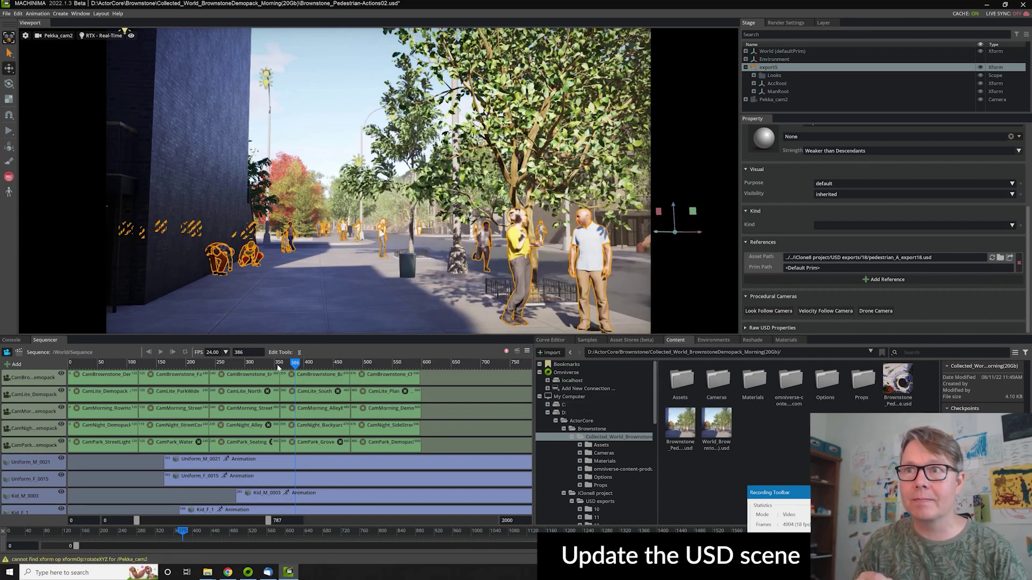
{"action": "left_click_drag", "start_coordinate": [277, 363], "coordinate": [479, 365]}
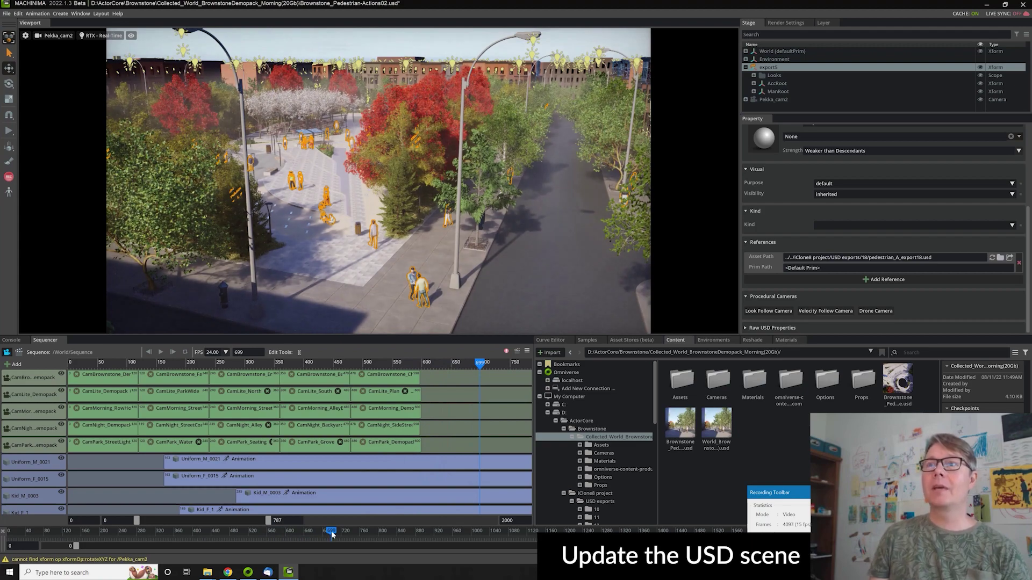
{"action": "left_click_drag", "start_coordinate": [332, 534], "coordinate": [506, 517]}
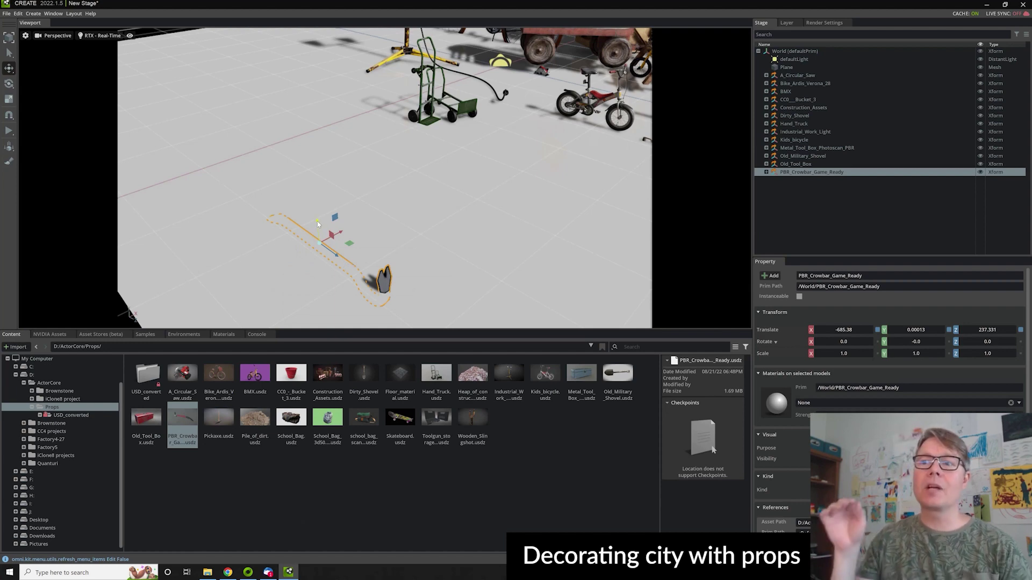
Switch to Omniverse Create, adjust the crowbar's position, and add the Pickaxe and Wooden_Slingshot props to the prop test stage
{"action": "left_click_drag", "start_coordinate": [318, 224], "coordinate": [315, 202]}
{"action": "left_click_drag", "start_coordinate": [229, 423], "coordinate": [419, 155]}
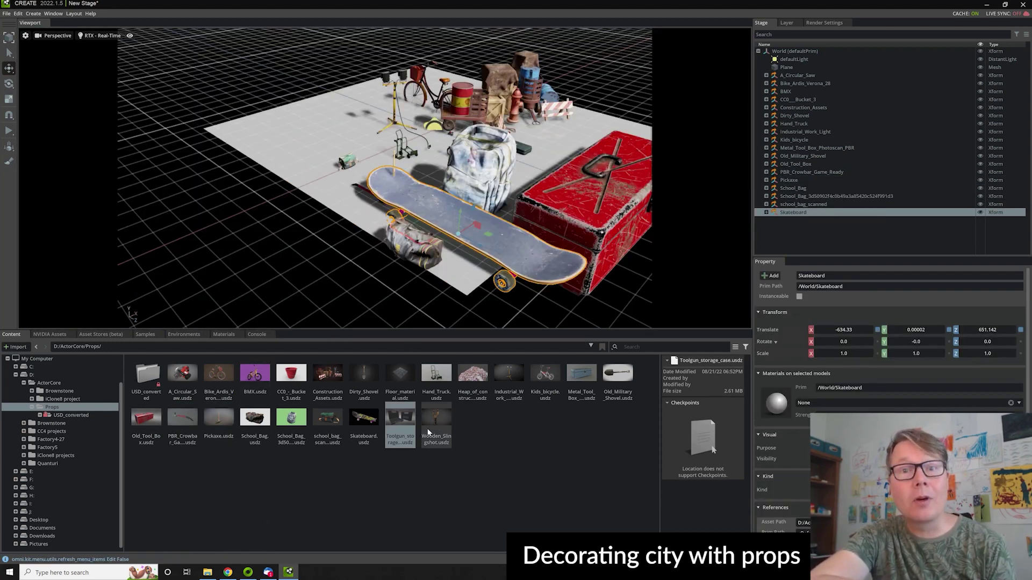
{"action": "left_click", "coordinate": [438, 425]}
{"action": "left_click_drag", "start_coordinate": [438, 425], "coordinate": [350, 168]}
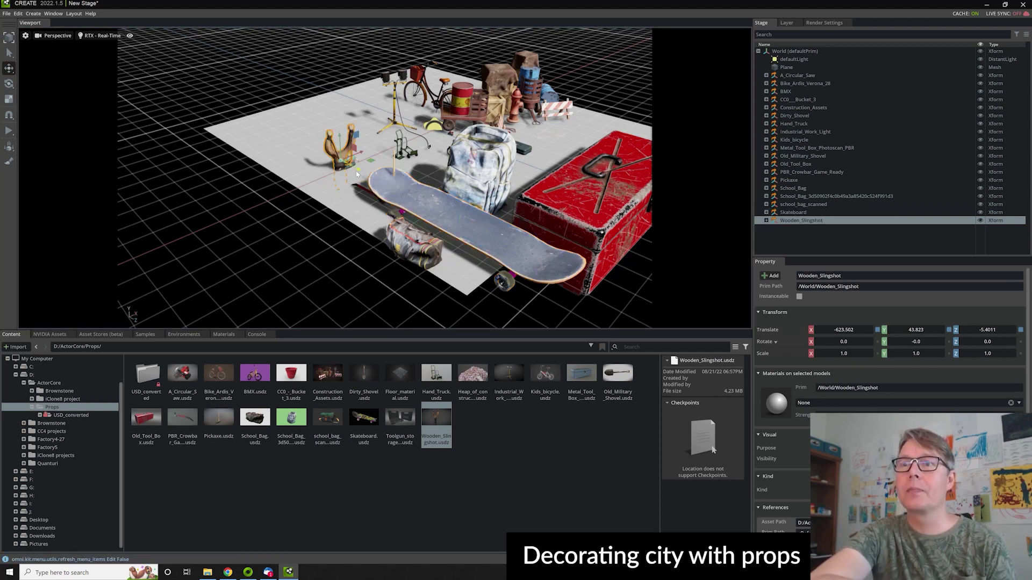
{"action": "left_click", "coordinate": [357, 174]}
{"action": "key", "text": "f"}
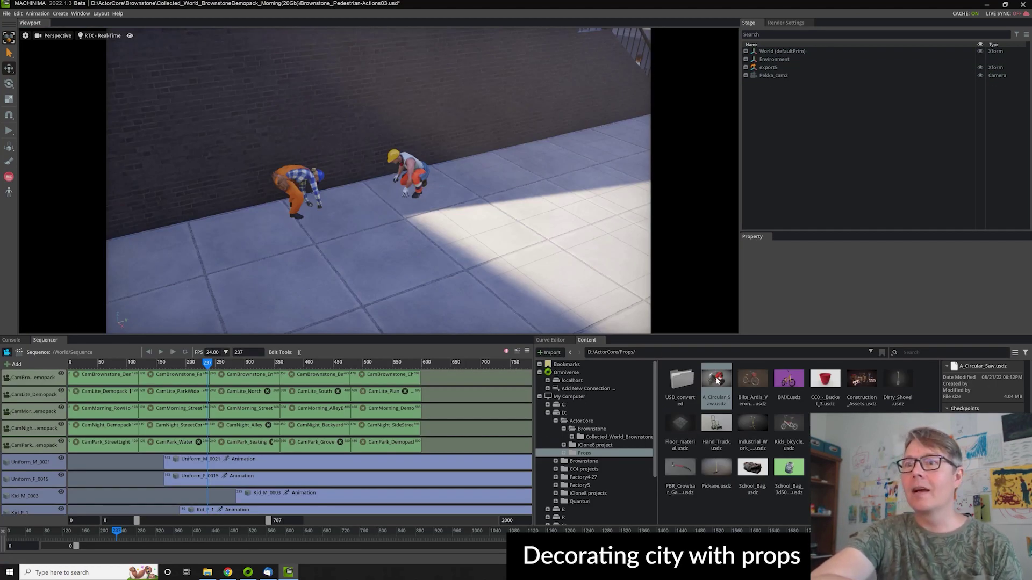
In Machinima, place the circular saw, bucket and Construction_Assets props near the two crouching workers and rescale the construction assets
{"action": "left_click_drag", "start_coordinate": [718, 381], "coordinate": [353, 224]}
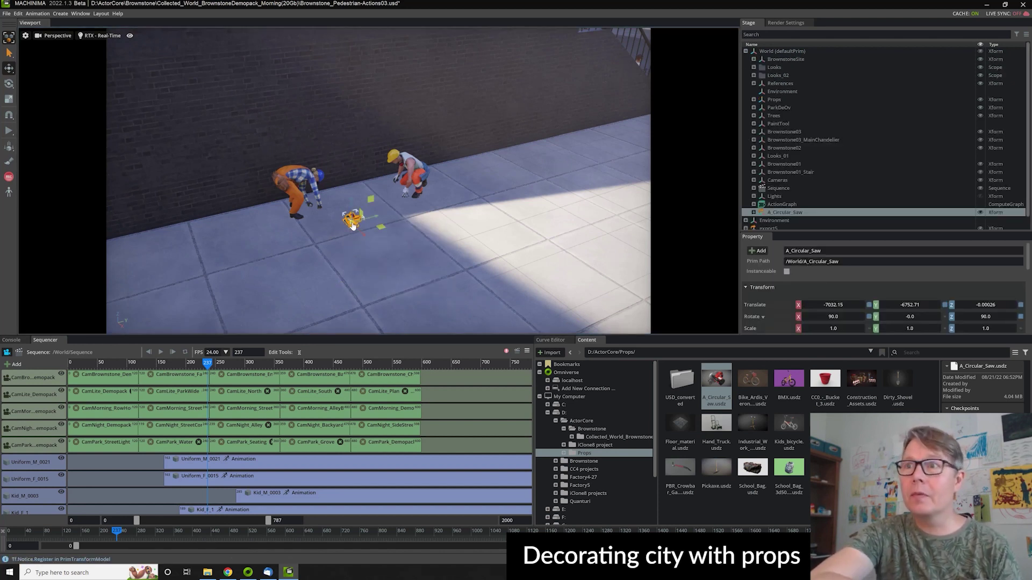
{"action": "left_click_drag", "start_coordinate": [825, 380], "coordinate": [445, 244]}
{"action": "left_click_drag", "start_coordinate": [862, 379], "coordinate": [573, 214]}
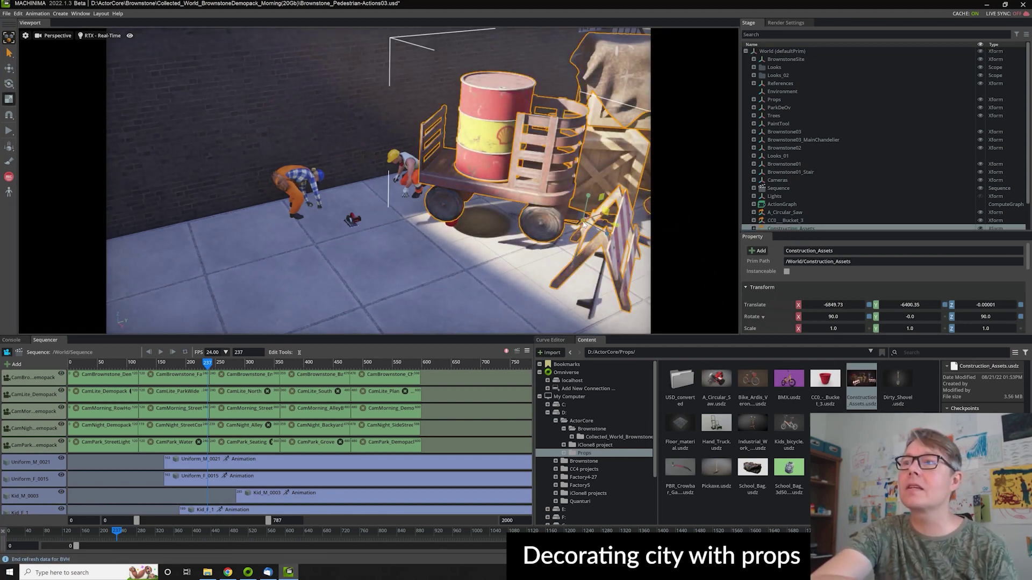
{"action": "left_click_drag", "start_coordinate": [585, 225], "coordinate": [590, 222]}
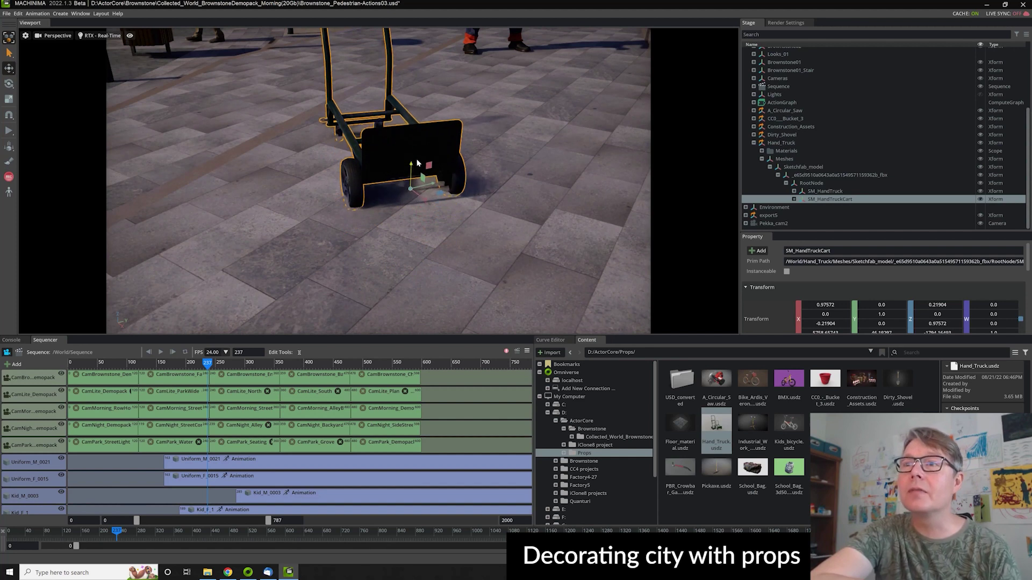
Position the hand truck against the brick wall beside the shovel
{"action": "scroll", "coordinate": [417, 224], "scroll_direction": "down", "scroll_amount": 5}
{"action": "scroll", "coordinate": [419, 227], "scroll_direction": "down", "scroll_amount": 4}
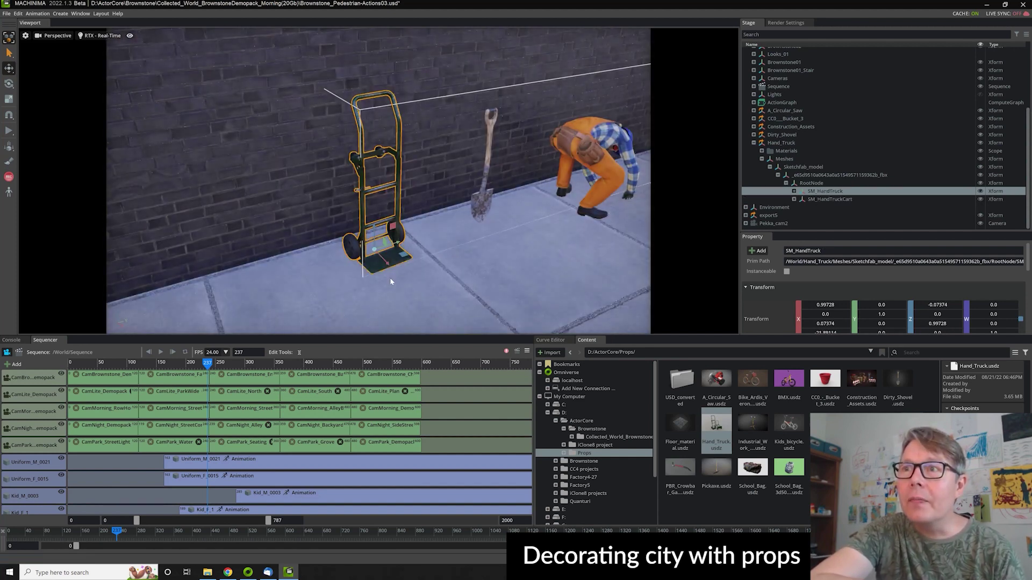
Rotate the hand truck slightly so that it tilts toward the brick wall beside the shovel
{"action": "left_click_drag", "start_coordinate": [390, 282], "coordinate": [470, 270], "text": "alt"}
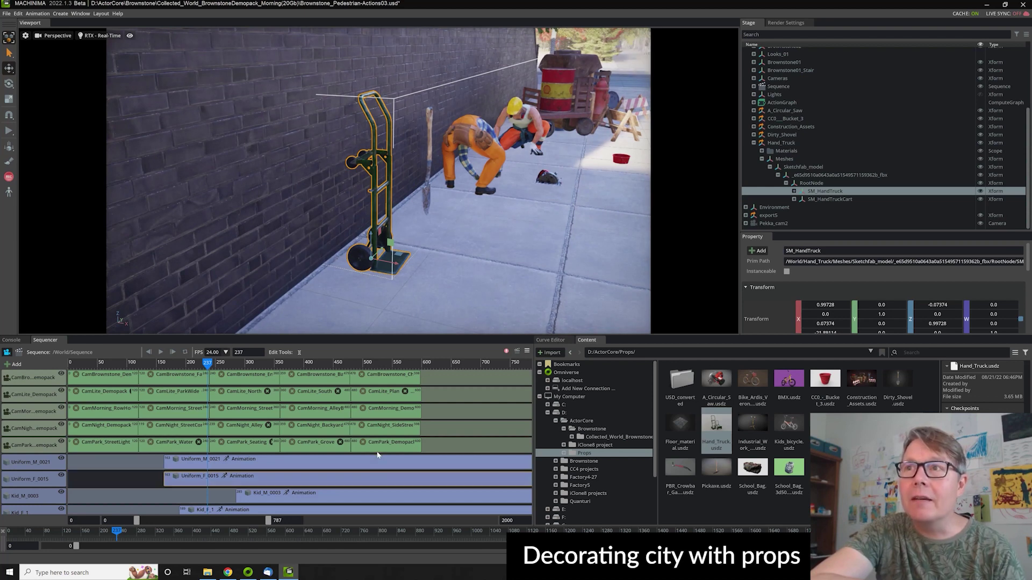
{"action": "key", "text": "e"}
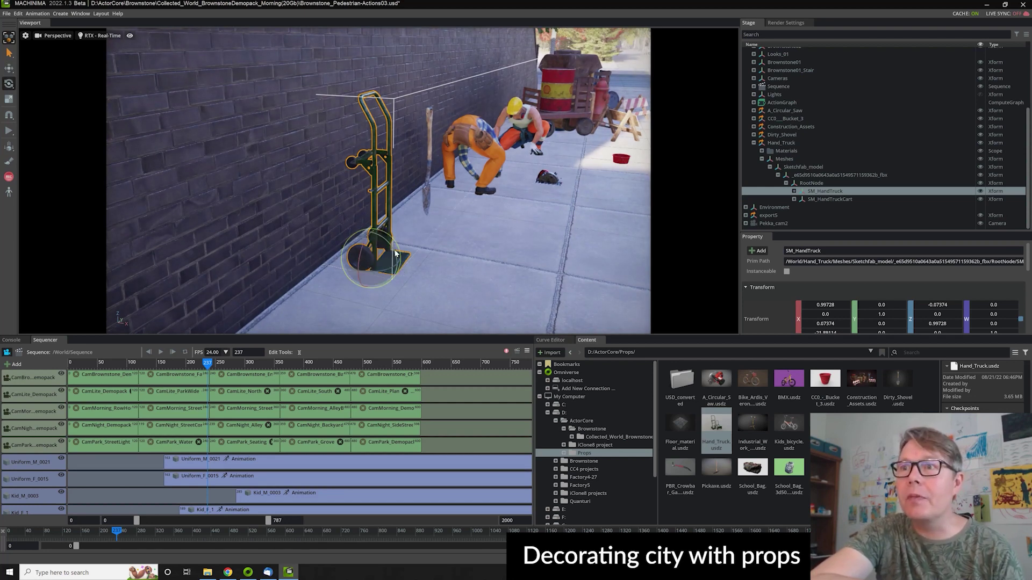
{"action": "left_click_drag", "start_coordinate": [390, 246], "coordinate": [386, 244]}
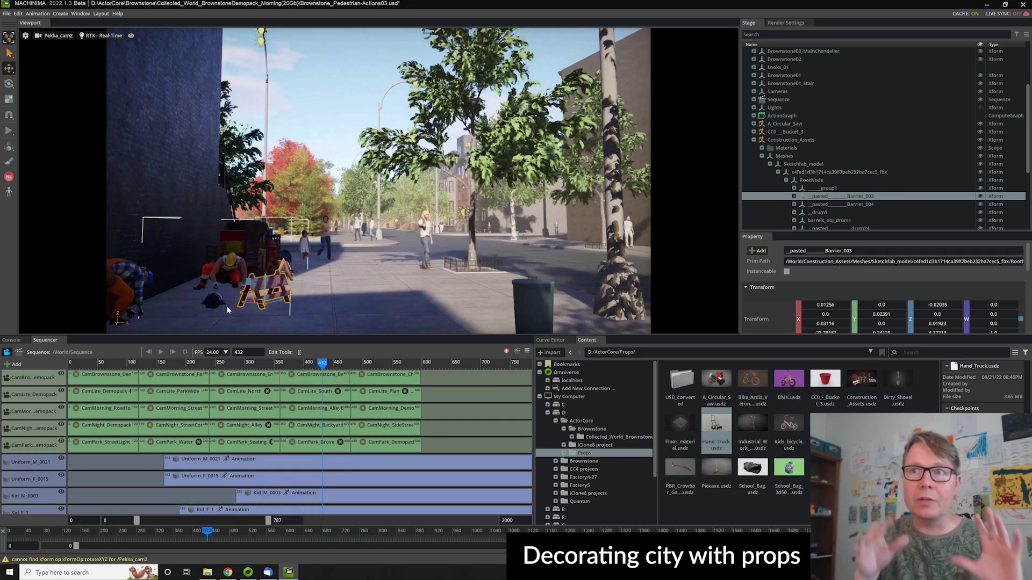
Frame the circular saw beside the barrier and select its whole A_Circular_Saw prim
{"action": "left_click", "coordinate": [227, 310]}
{"action": "key", "text": "f"}
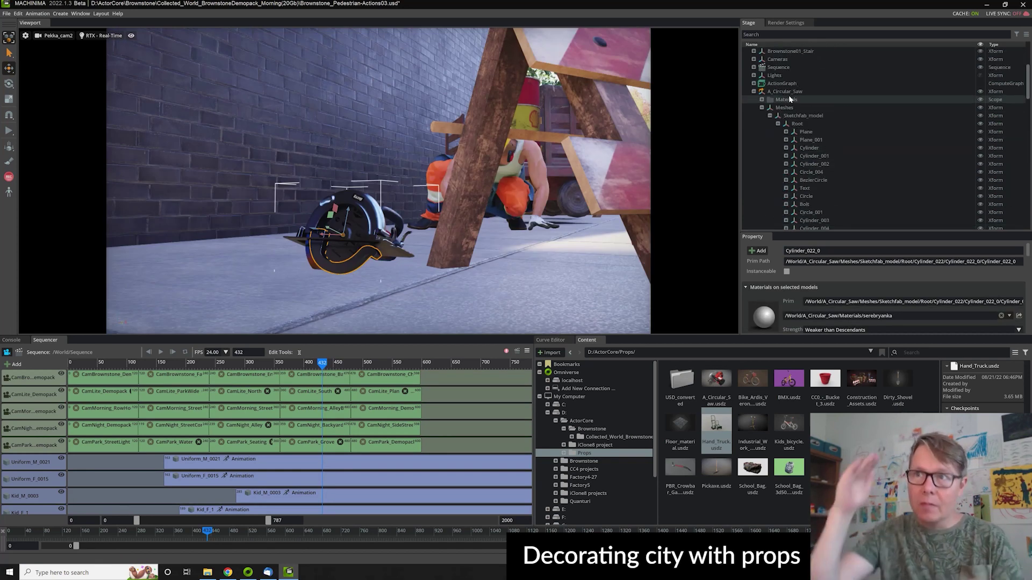
{"action": "left_click", "coordinate": [789, 93]}
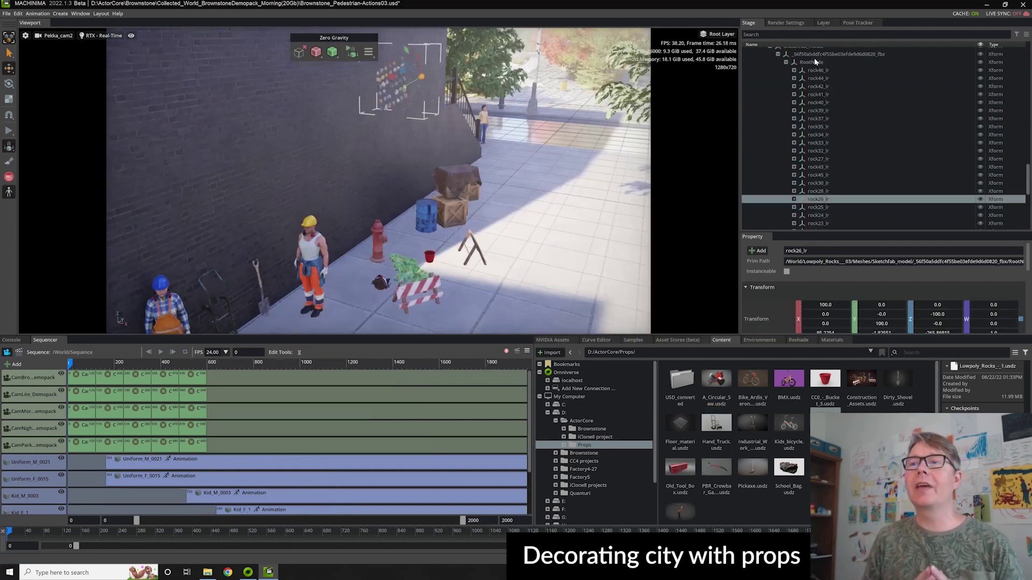
Rotate the Lowpoly_Rocks___03 group toward horizontal above the sidewalk and drop the rocks onto the ground with Zero Gravity
{"action": "left_click", "coordinate": [814, 55]}
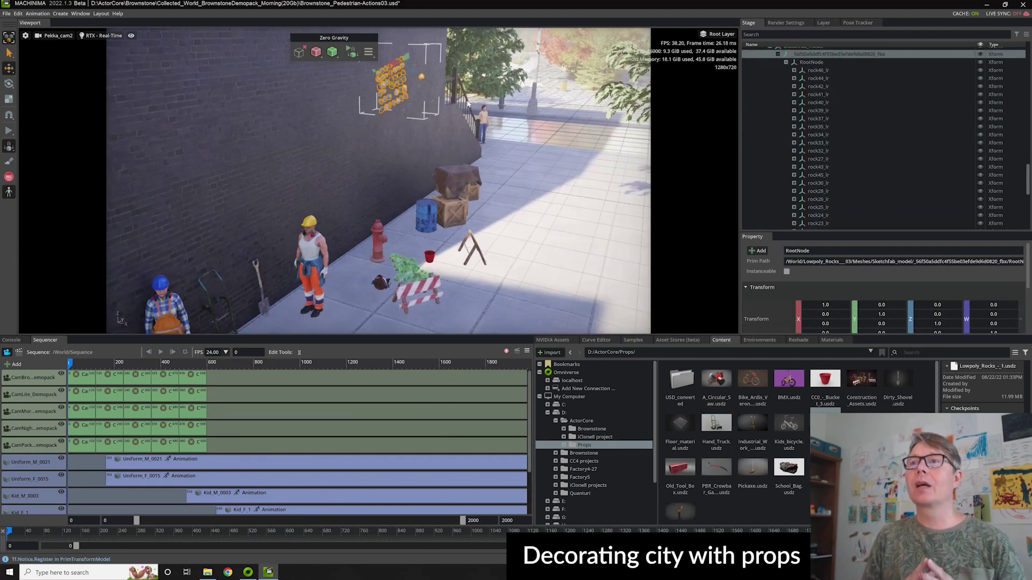
{"action": "key", "text": "e"}
{"action": "left_click_drag", "start_coordinate": [381, 66], "coordinate": [379, 133]}
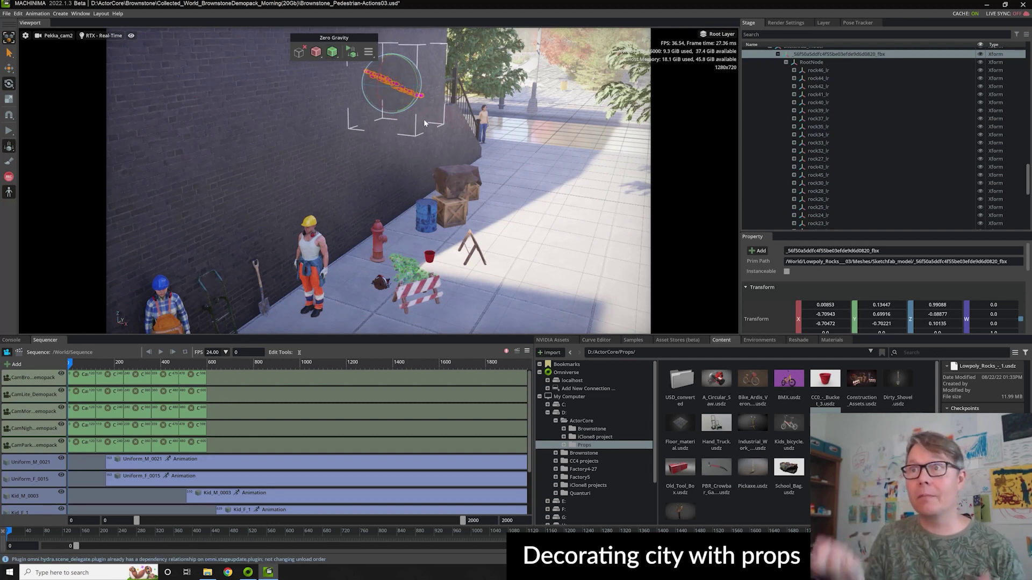
{"action": "left_click", "coordinate": [356, 56]}
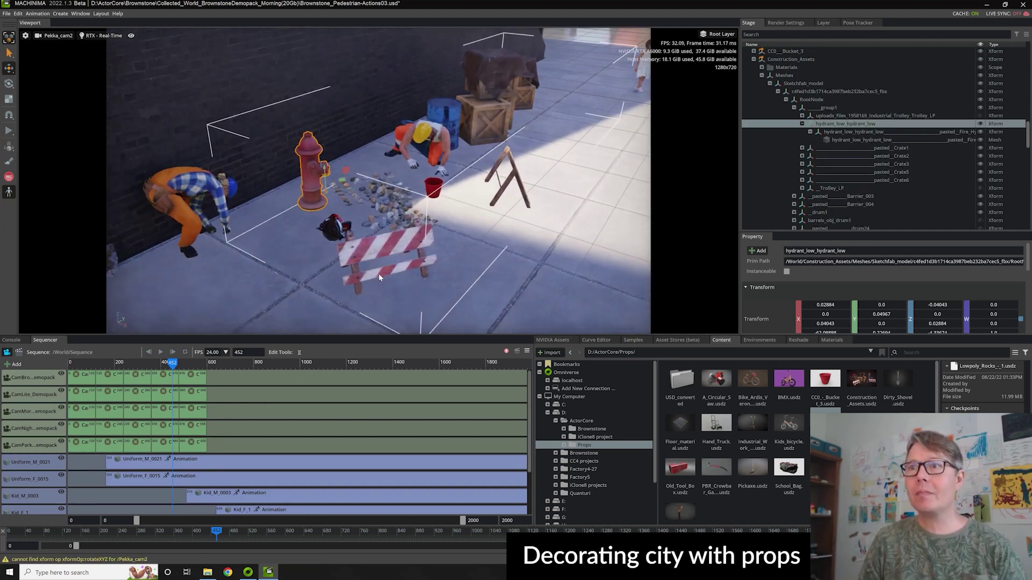
Rotate the Spirit_Level prop to about 5.4° around Z and move it toward the stone pile by the bent-over worker
{"action": "scroll", "coordinate": [405, 264], "scroll_direction": "down", "scroll_amount": 5}
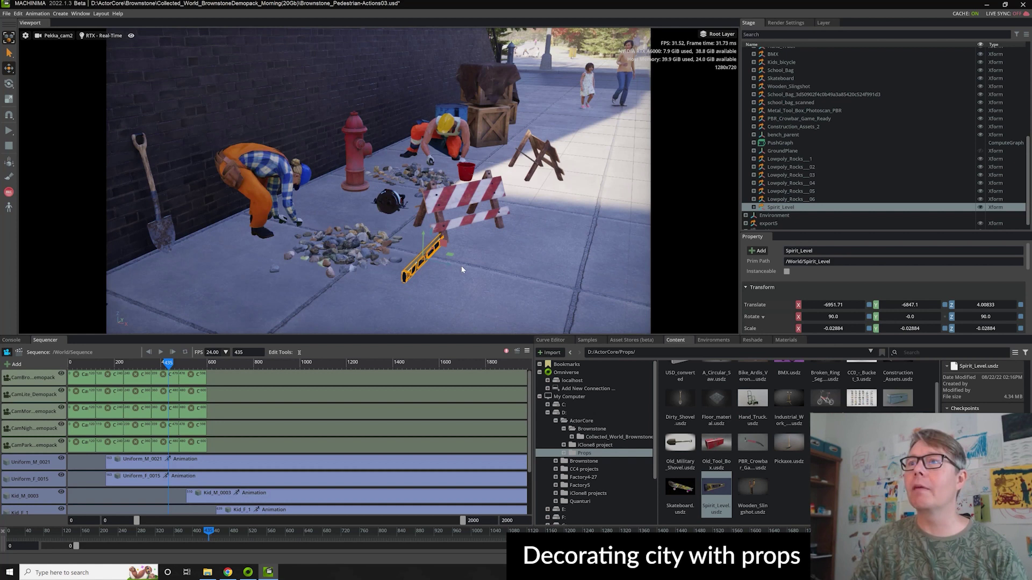
{"action": "key", "text": "e"}
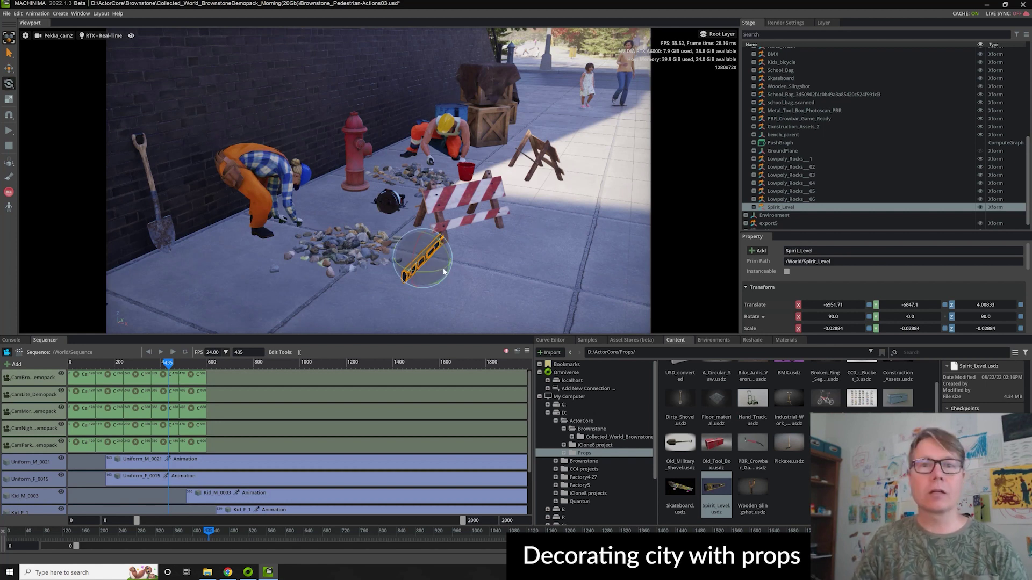
{"action": "left_click_drag", "start_coordinate": [439, 274], "coordinate": [415, 267]}
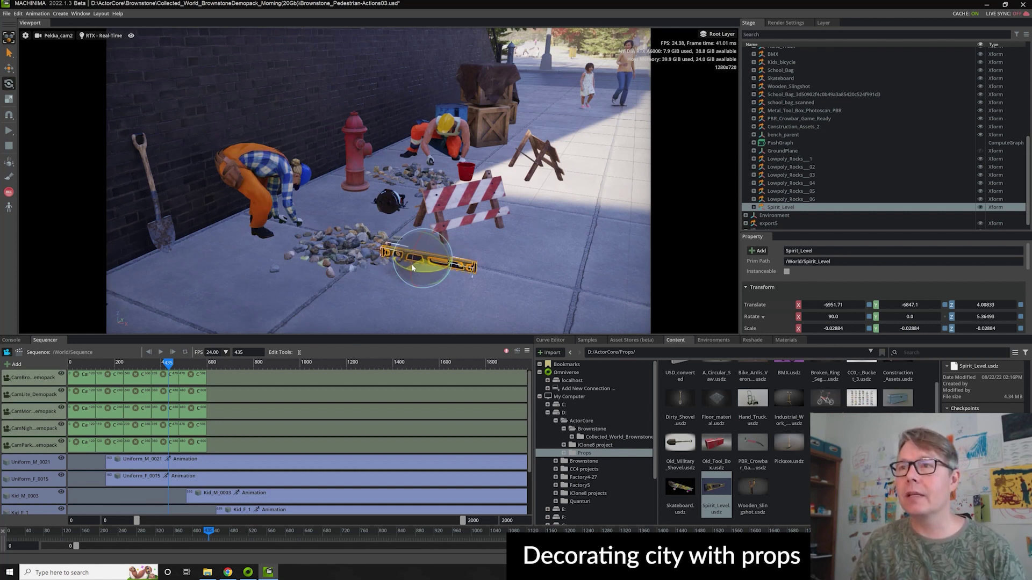
{"action": "key", "text": "w"}
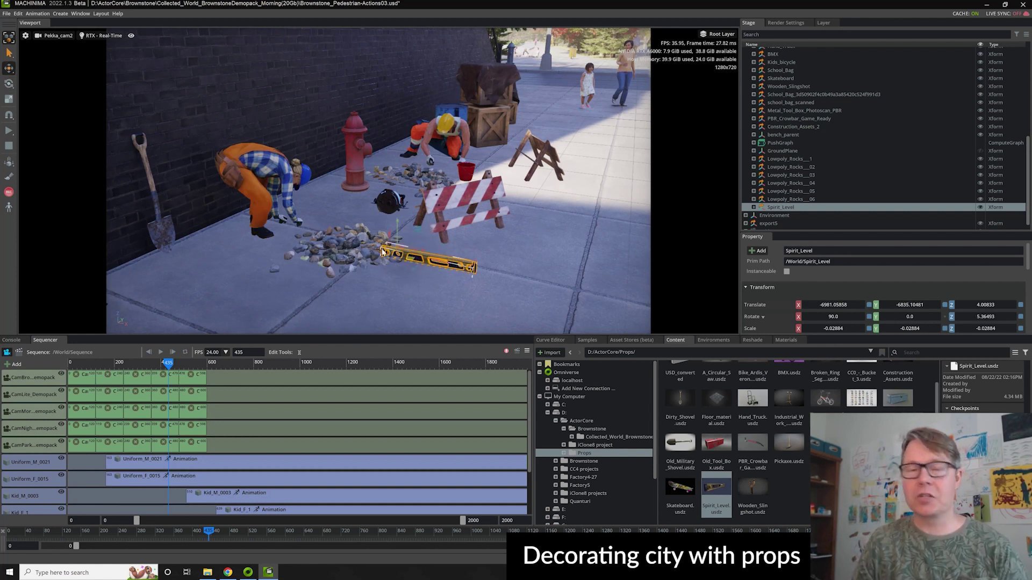
{"action": "left_click_drag", "start_coordinate": [383, 251], "coordinate": [330, 231]}
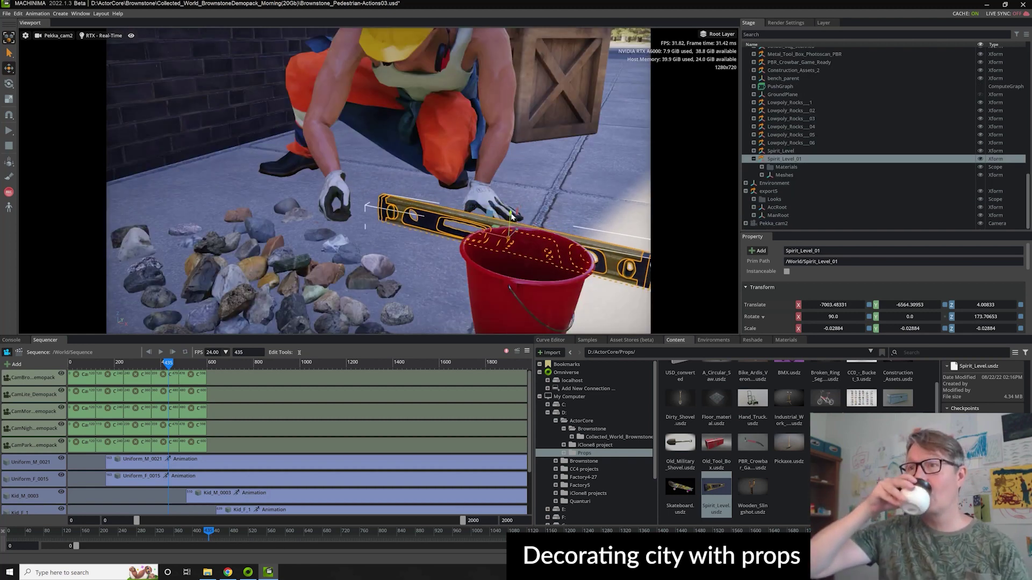
Raise Spirit_Level_01 to a Z height of about 4.4 behind the red bucket and play the animation
{"action": "left_click_drag", "start_coordinate": [511, 215], "coordinate": [510, 214]}
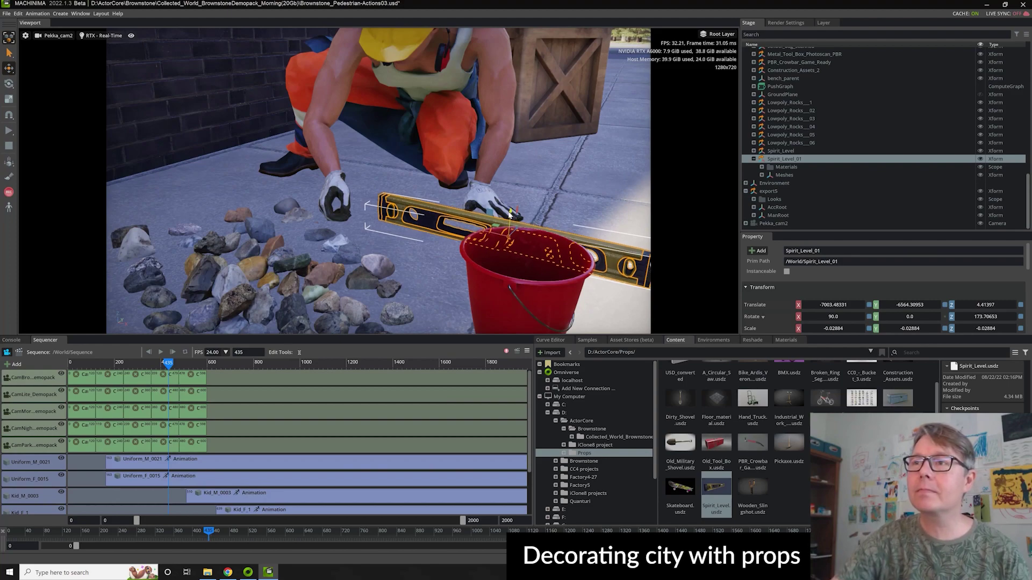
{"action": "left_click", "coordinate": [338, 402]}
{"action": "key", "text": "space"}
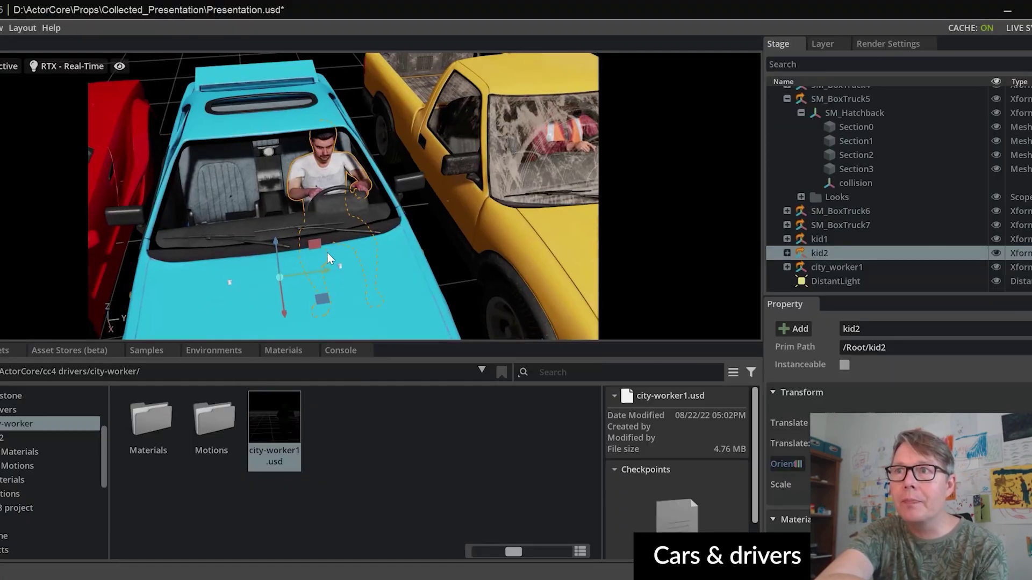
In the Presentation.usd stage, examine how the kid2 driver sits behind the steering wheel of the blue car
{"action": "left_click_drag", "start_coordinate": [327, 253], "coordinate": [514, 224], "text": "alt"}
{"action": "scroll", "coordinate": [514, 224], "scroll_direction": "up", "scroll_amount": 5}
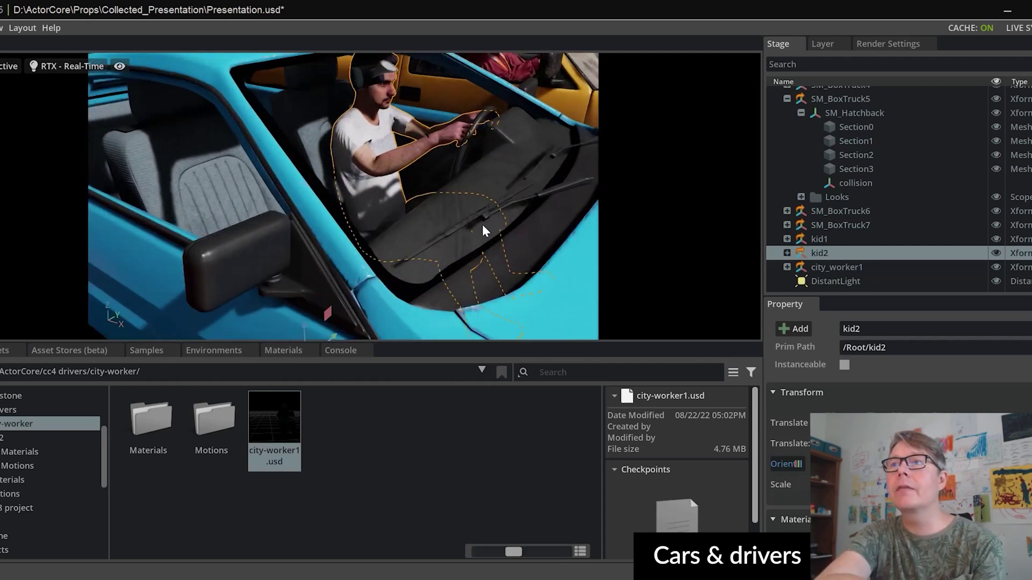